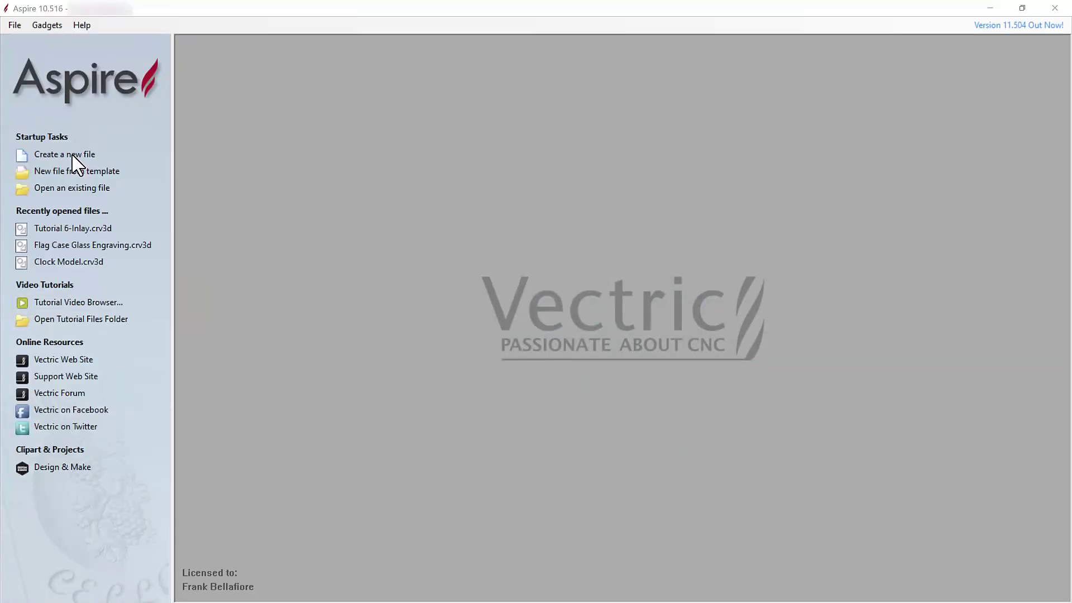
Create a new blank job and accept the 18 x 12 in, 0.75 in thick job setup
click(72, 156)
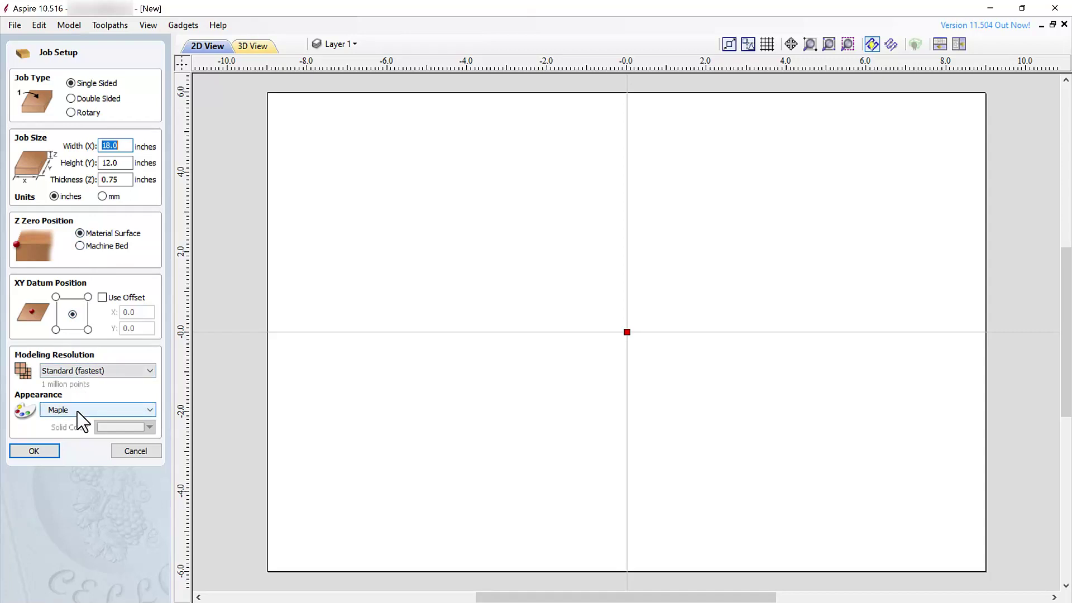
click(34, 449)
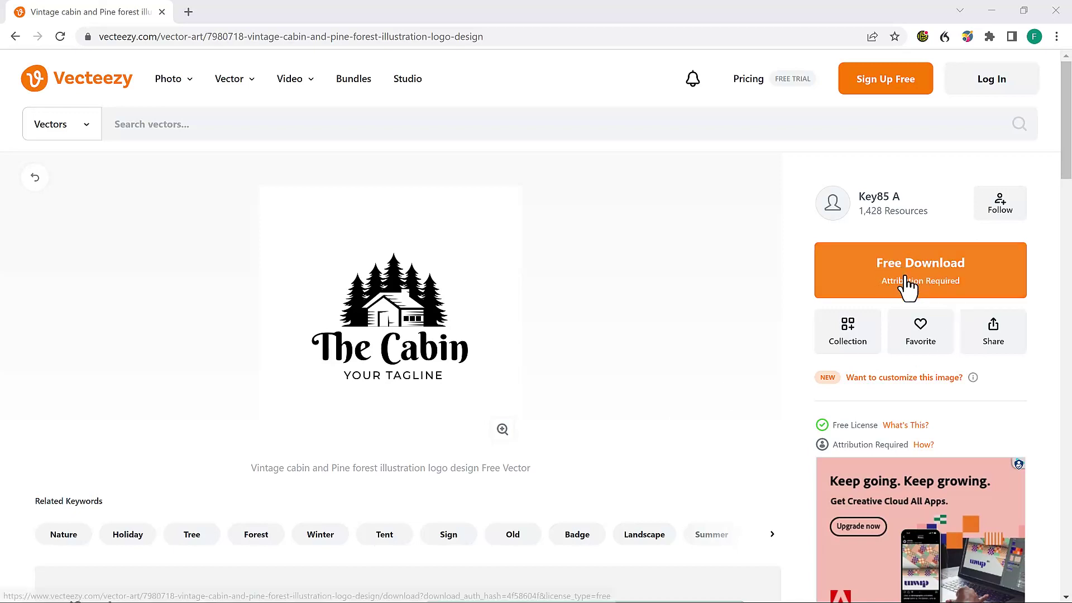
Check the free license, download the cabin logo zip without logging in, and open it
click(904, 433)
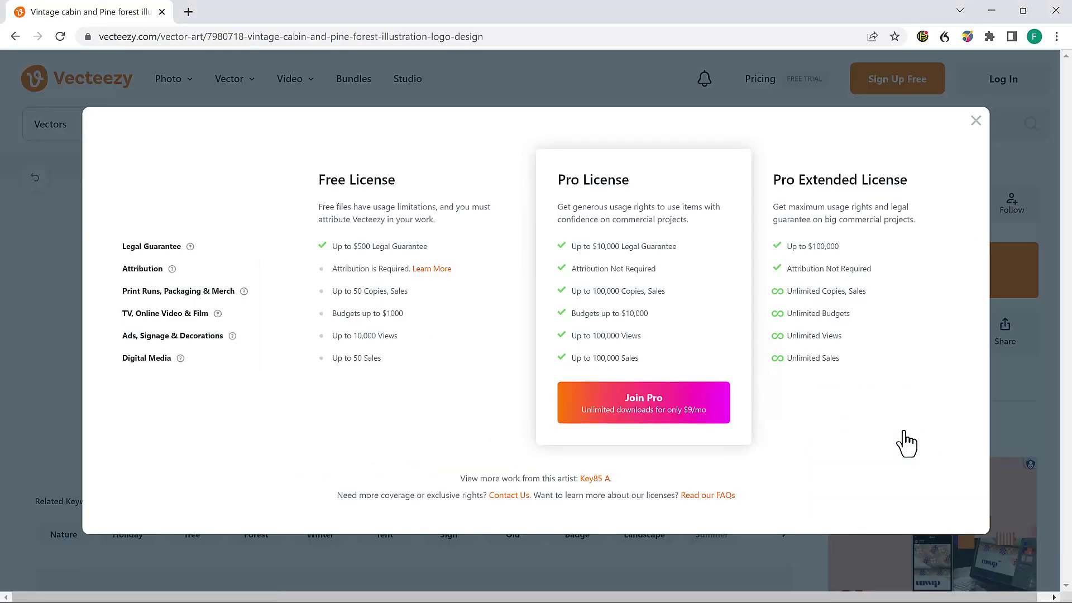
click(974, 124)
click(939, 288)
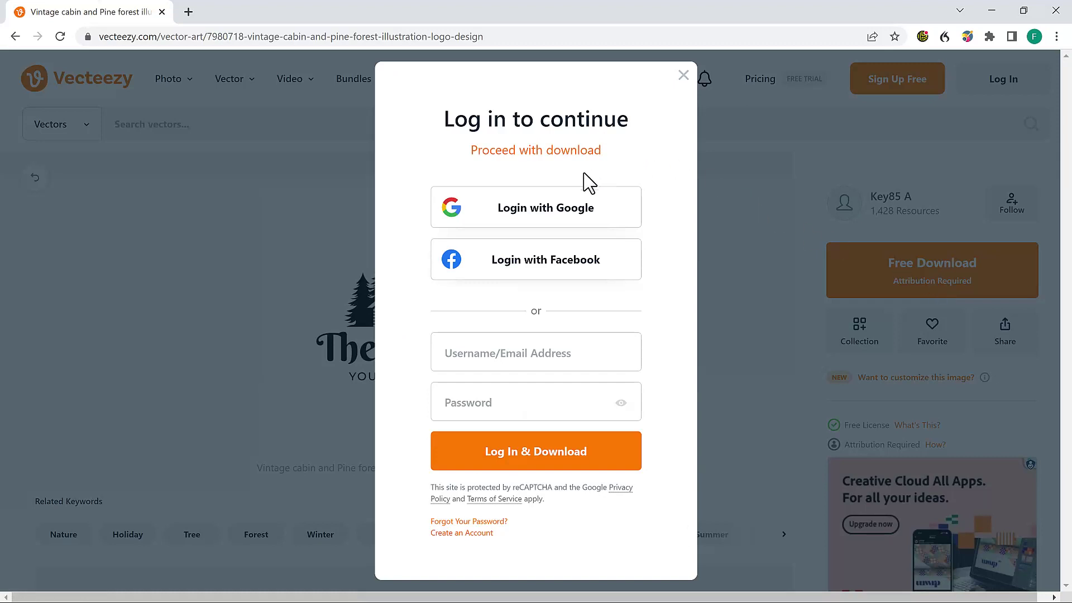
click(564, 152)
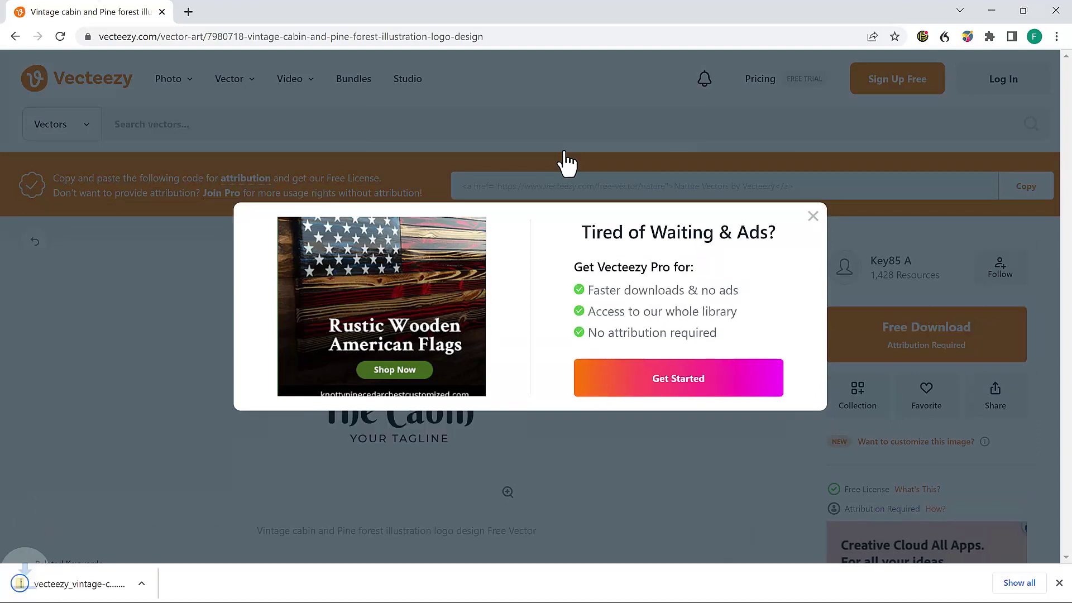
click(78, 584)
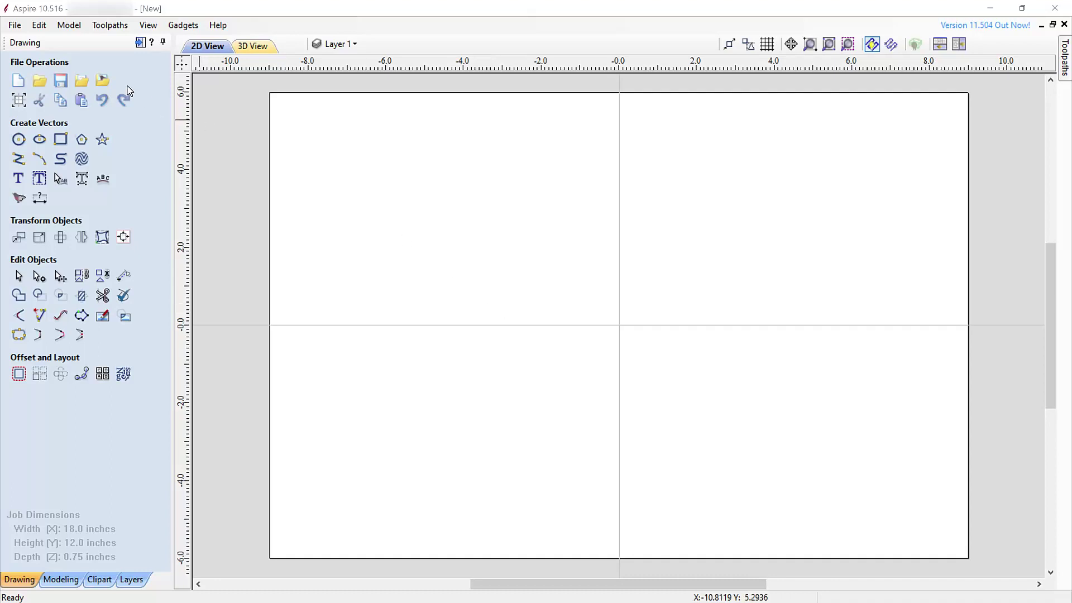
Import the cabin logo JPG from the vecteezy folder in Downloads as a bitmap
click(103, 84)
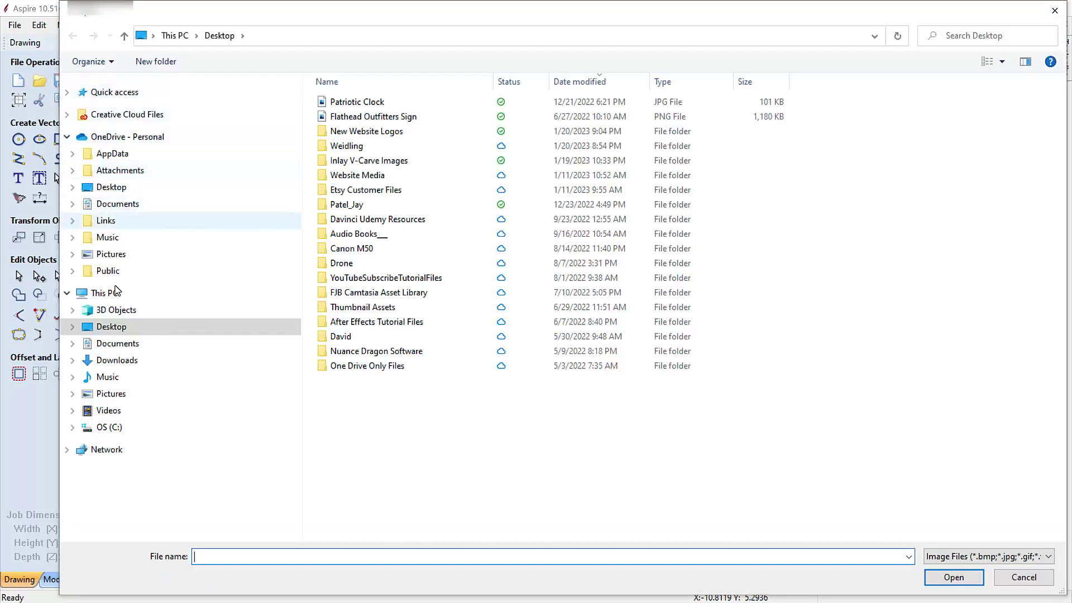
click(118, 361)
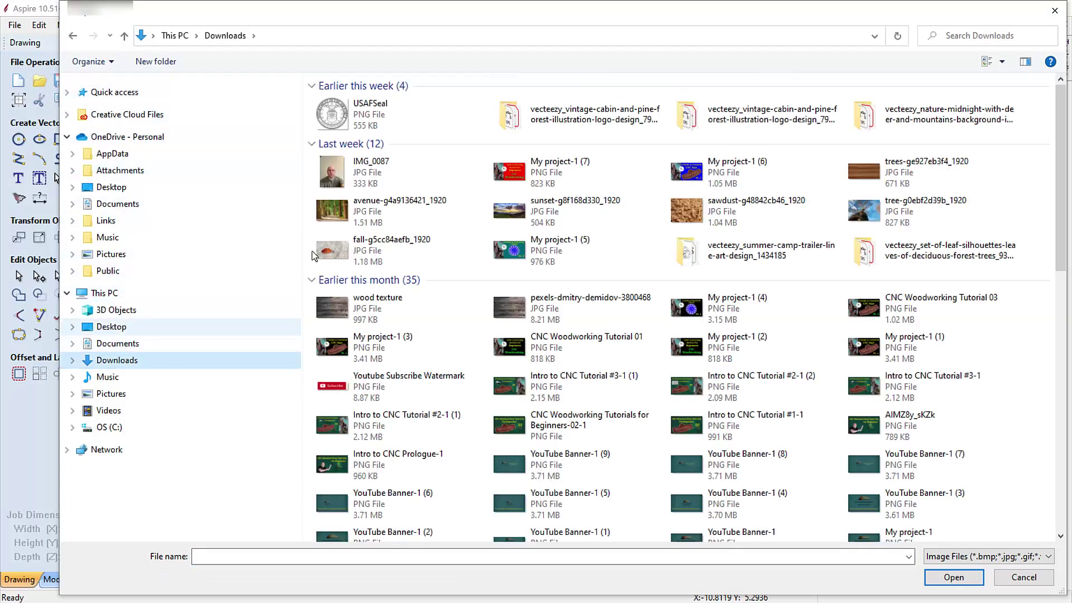
double_click(525, 119)
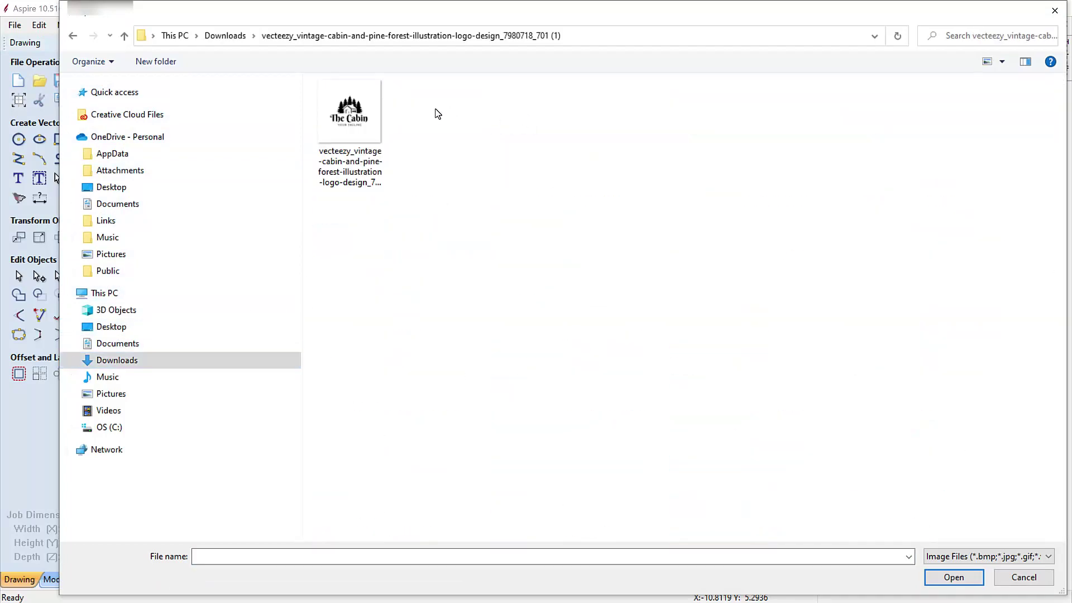
double_click(358, 117)
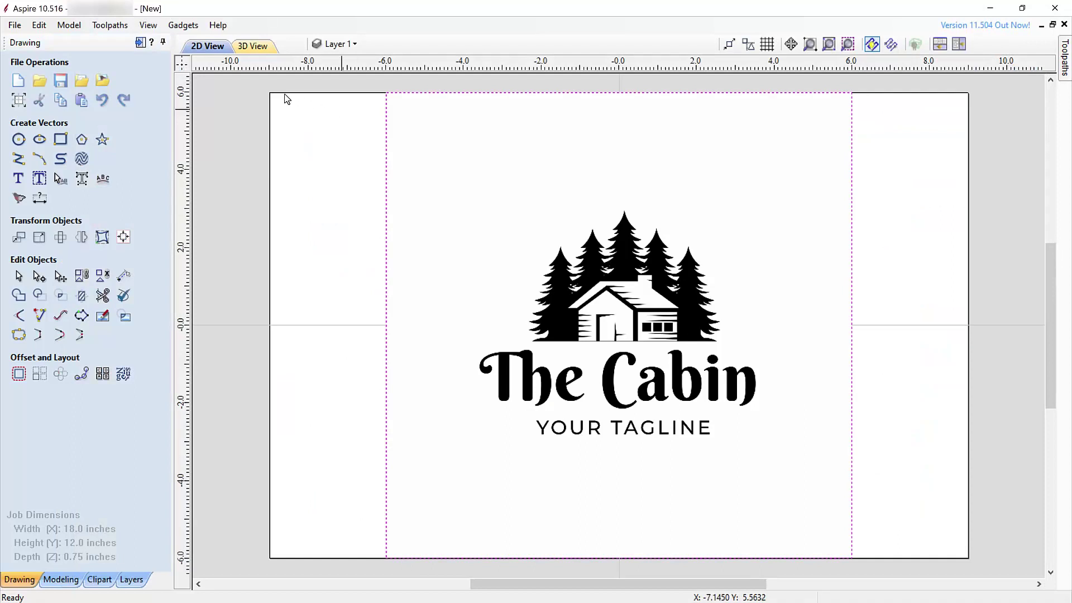
Trace the cabin logo bitmap in Black/White mode, previewing and then applying the vectors
click(19, 200)
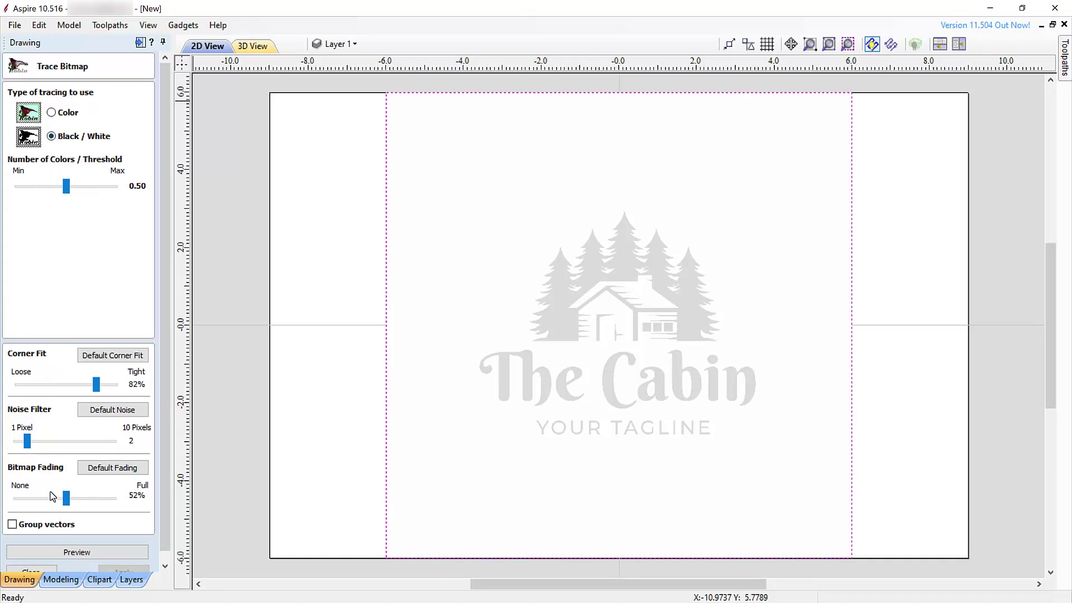
click(58, 552)
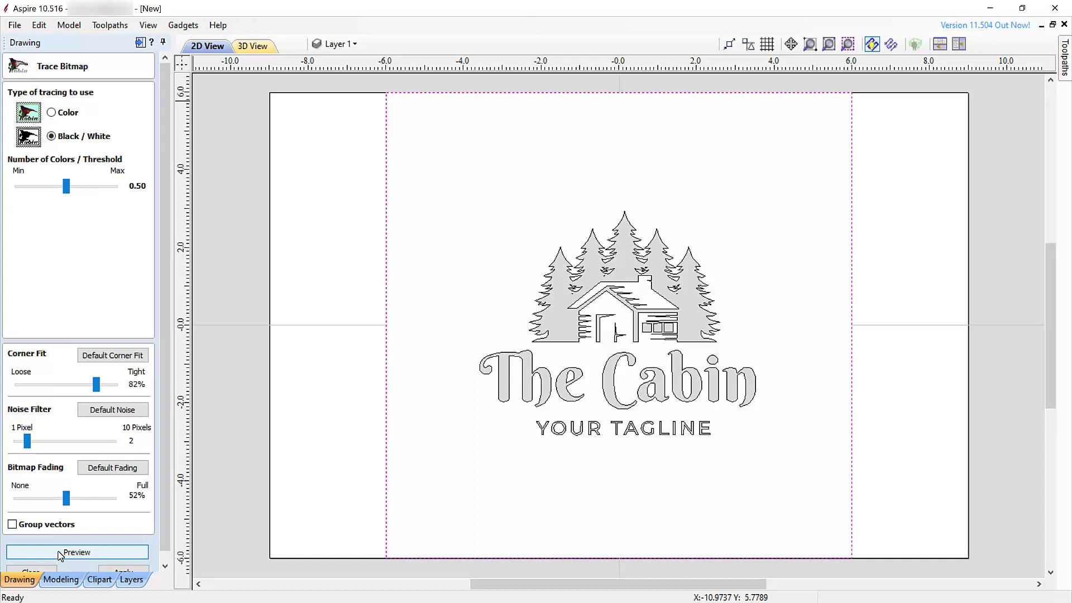
scroll(60, 556, down, 1)
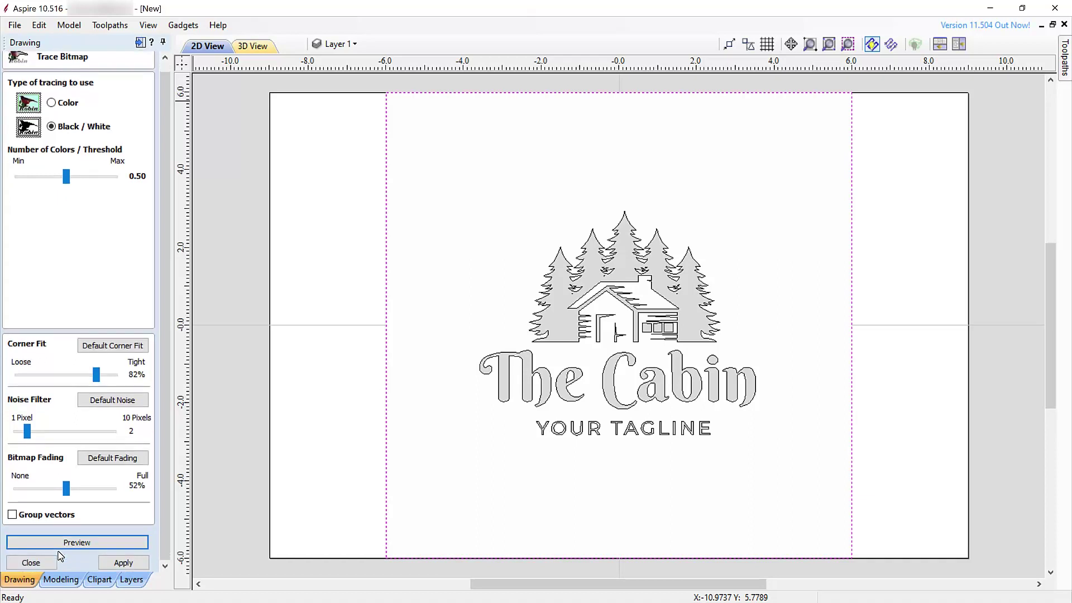
click(123, 562)
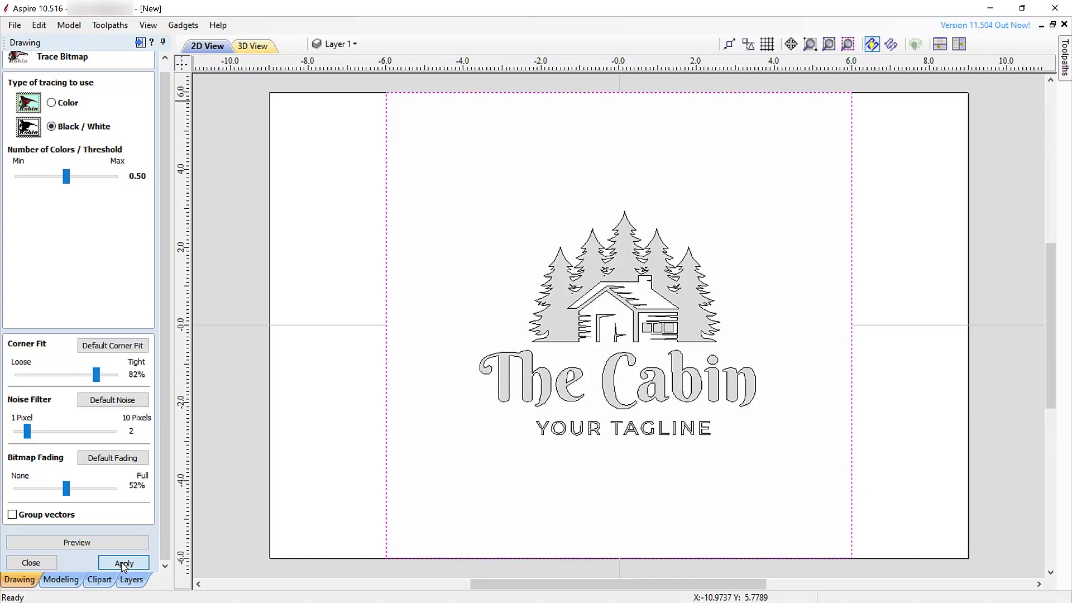
click(42, 563)
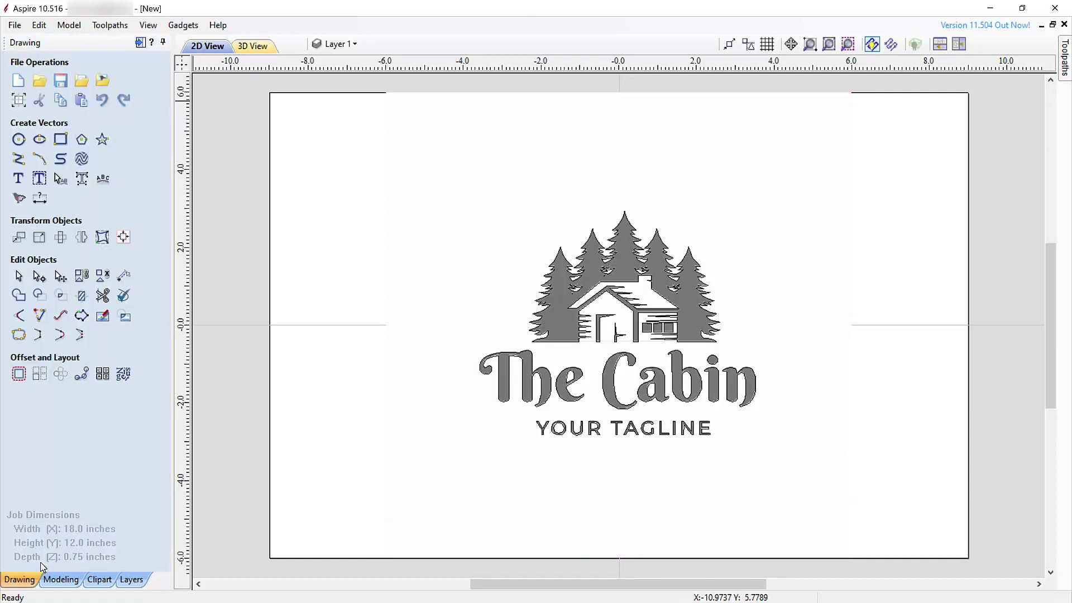
click(354, 44)
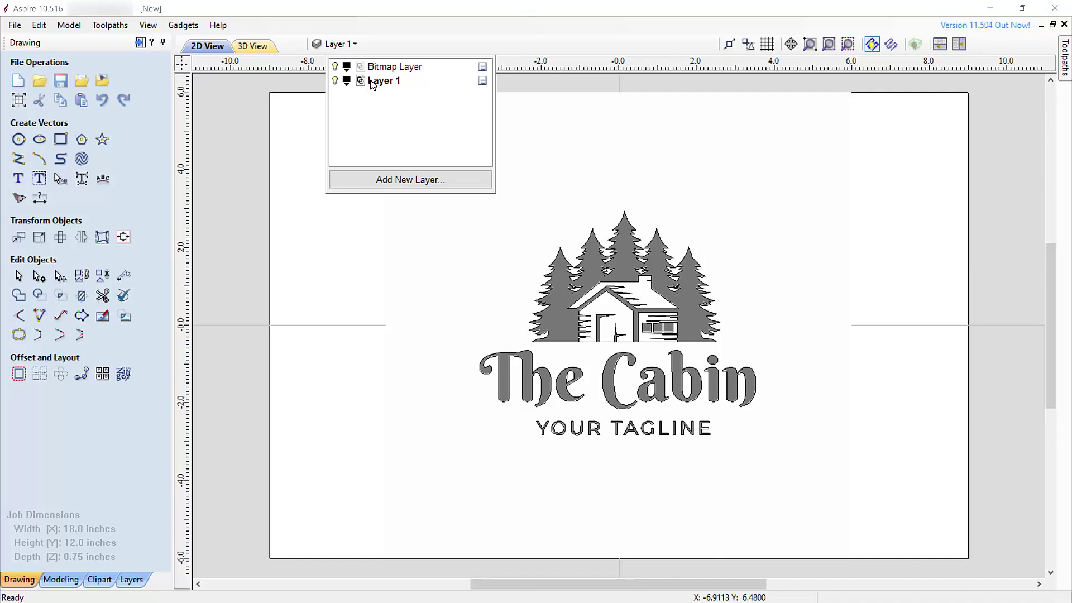
Turn off the Bitmap Layer's light bulb and close the layer list
click(336, 67)
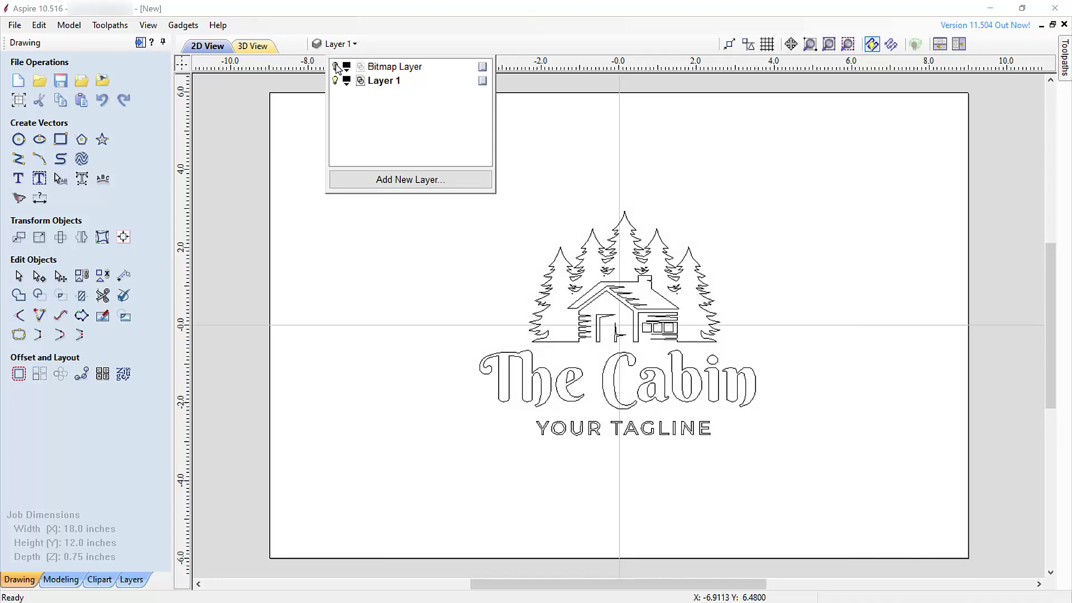
click(380, 262)
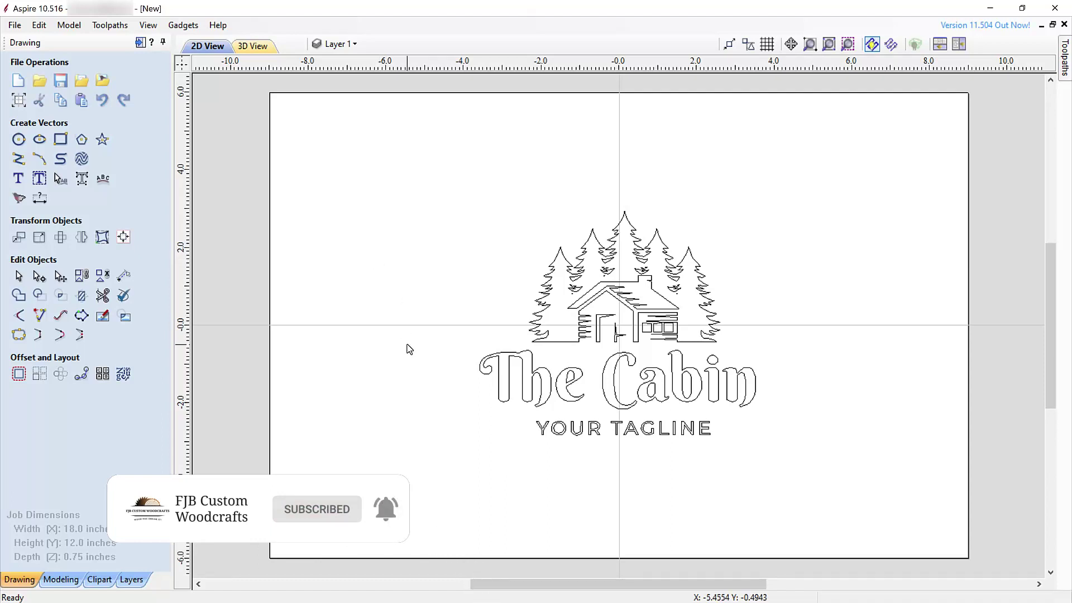
Delete 'The Cabin' and 'YOUR TAGLINE' text, then scale the cabin-and-trees outline to about 13 inches wide and centre it
drag(407, 344, 792, 478)
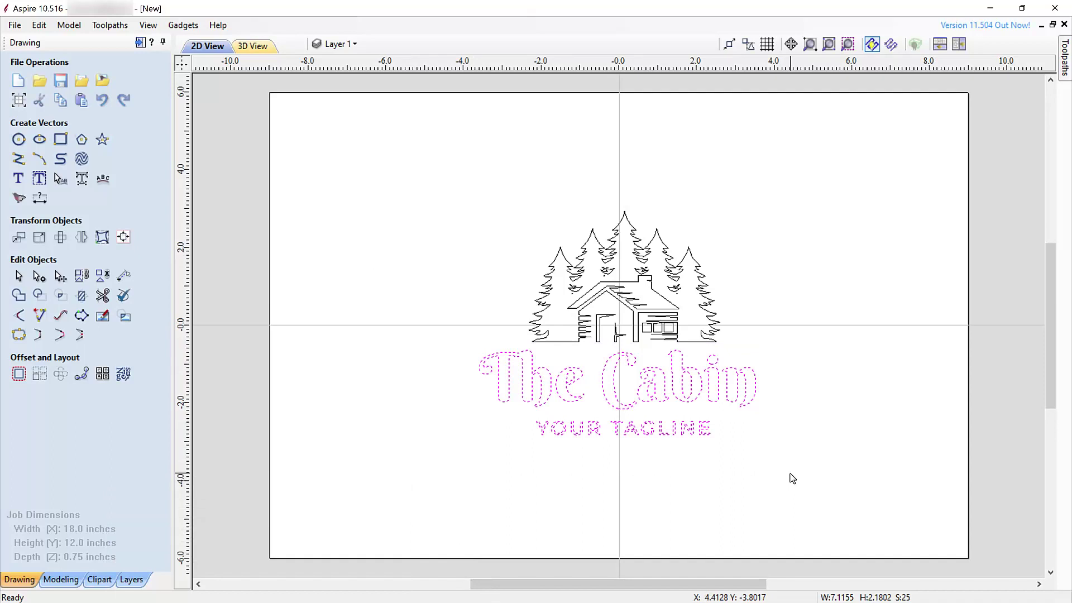
key(Delete)
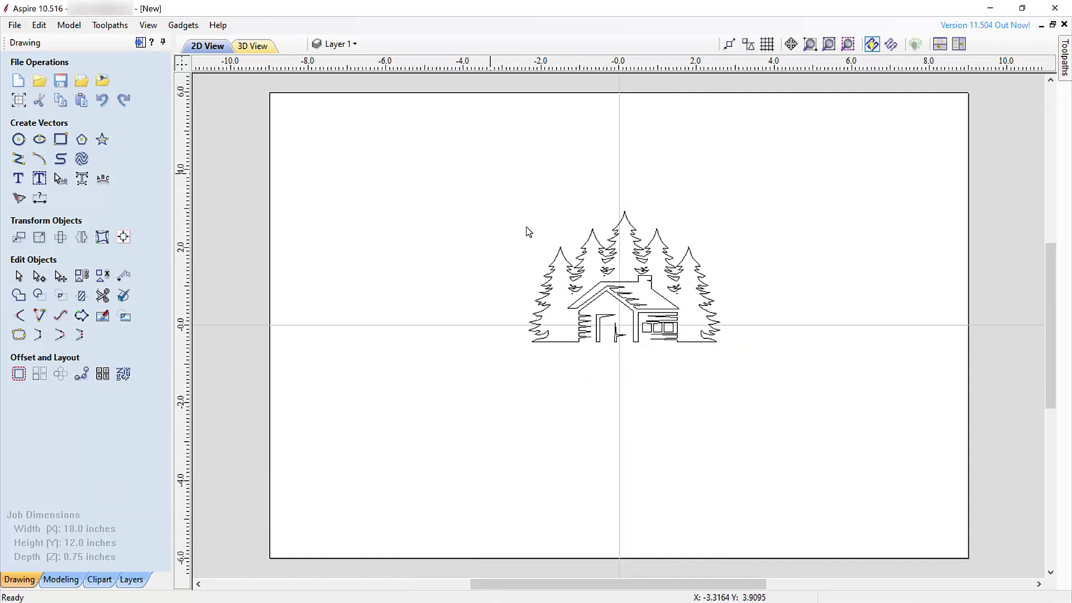
drag(490, 174, 734, 409)
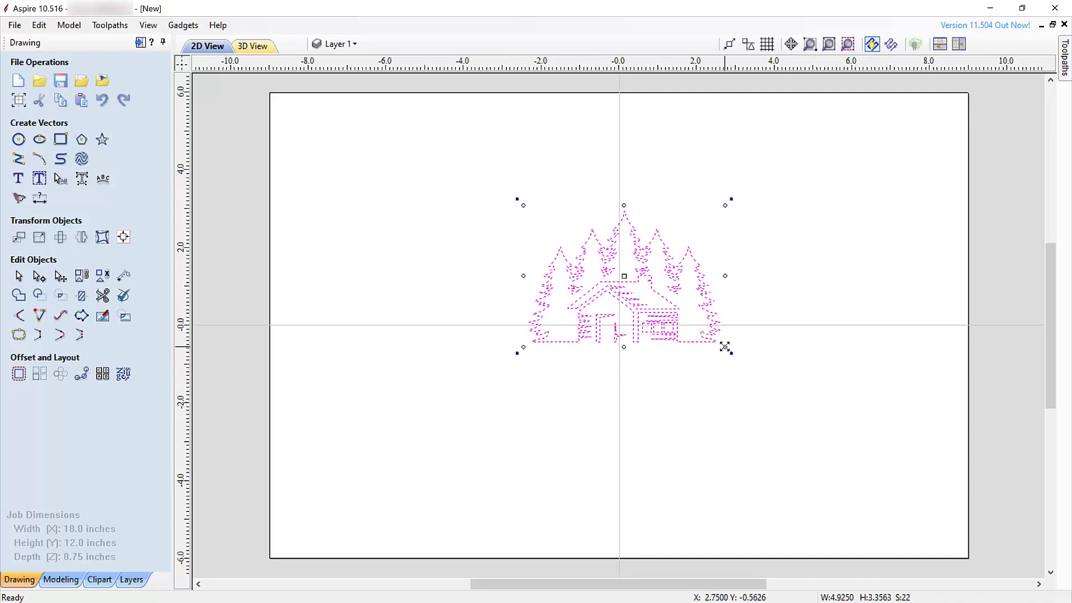
drag(729, 357, 987, 530)
drag(725, 353, 617, 268)
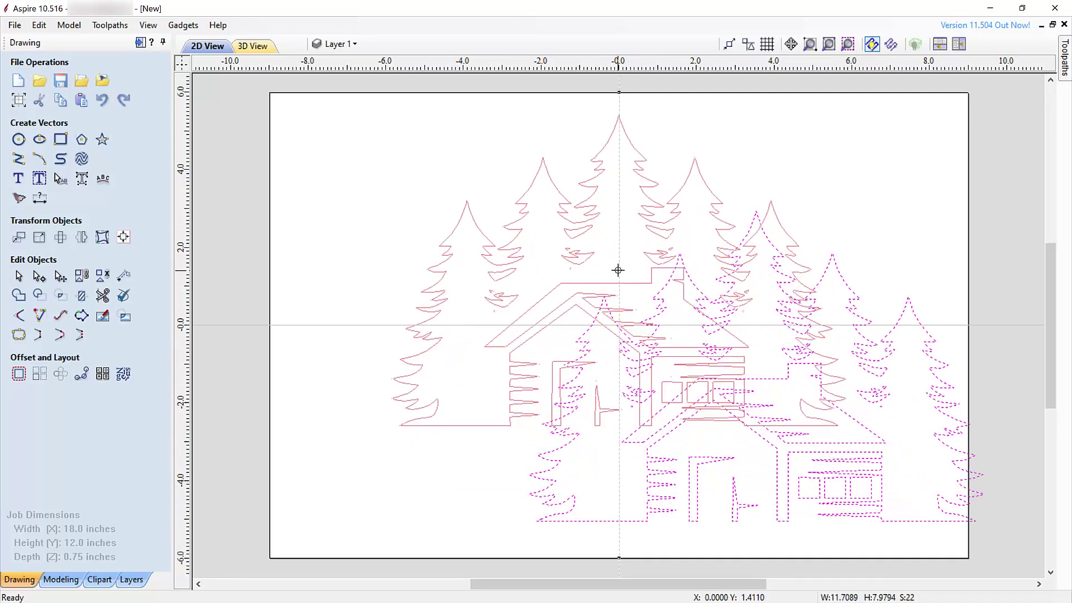
drag(836, 429, 887, 465)
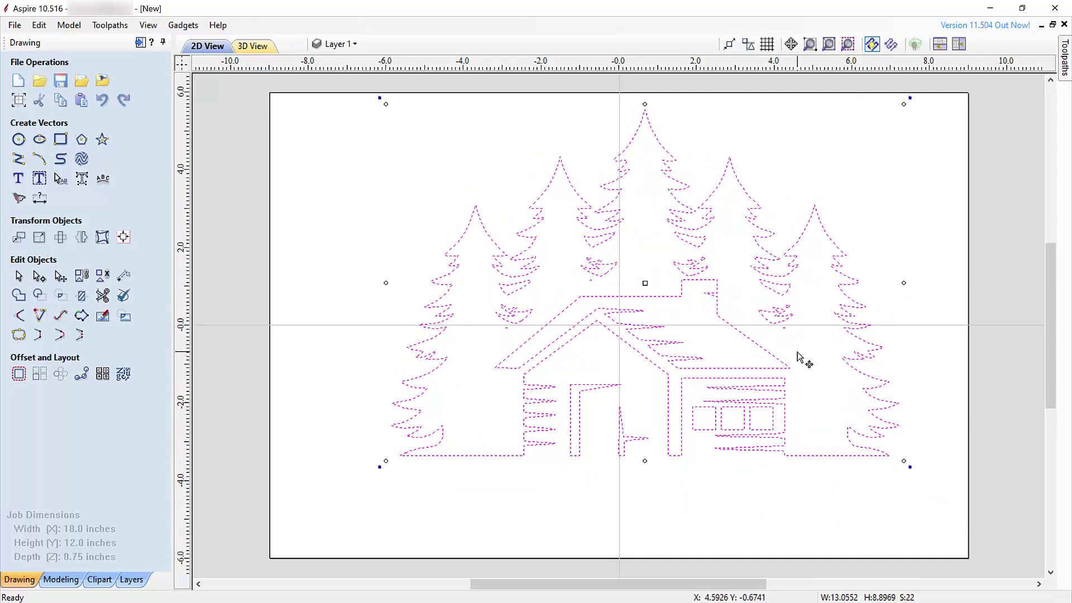
drag(646, 284, 621, 285)
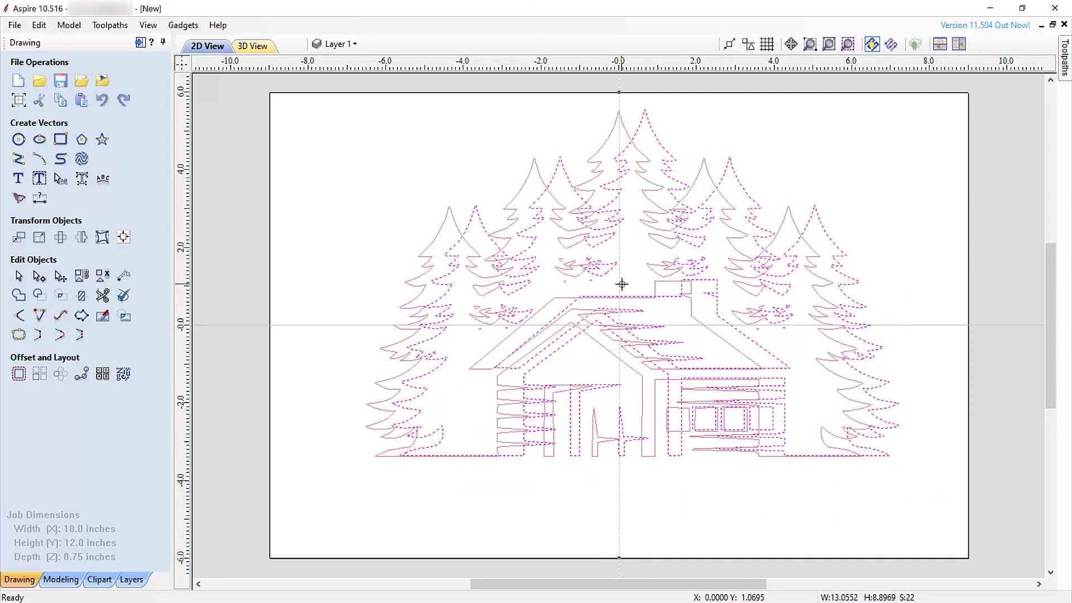
Select the two small stray dots and zoom back to the whole sheet
click(911, 249)
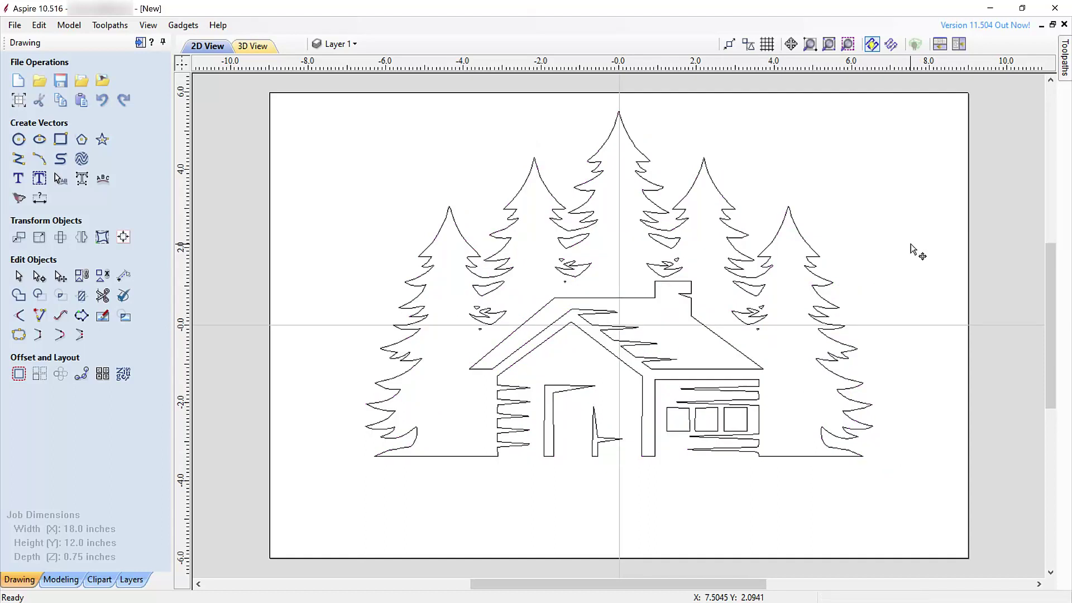
scroll(818, 311, up, 2)
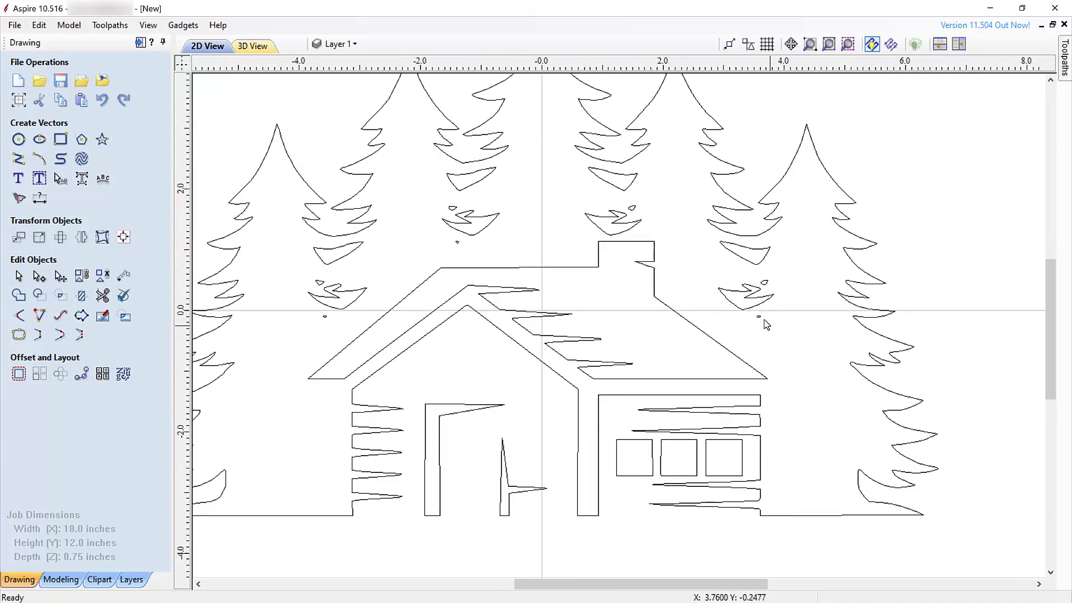
shift+click(457, 242)
click(828, 44)
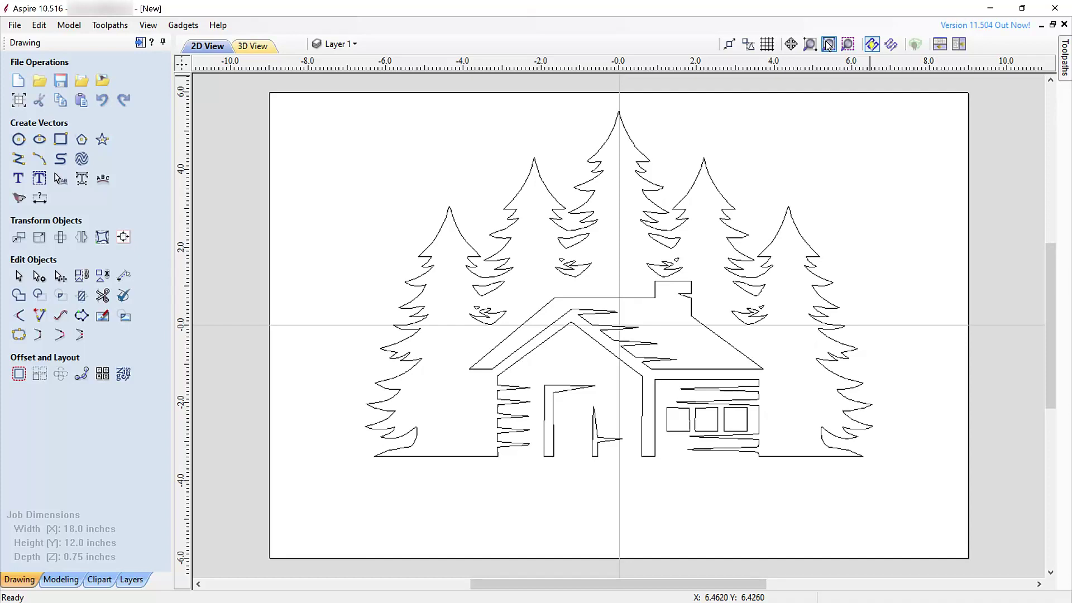
In Auto Layout Text, set a 2.0 inch height and enter 'Homestead Cabin'
click(39, 179)
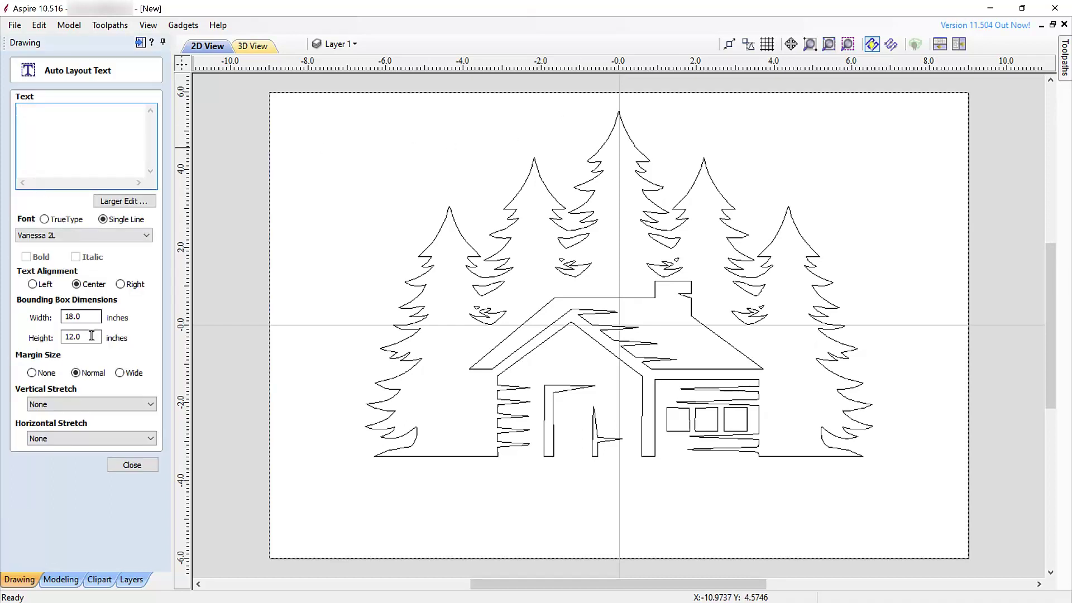
key(Tab)
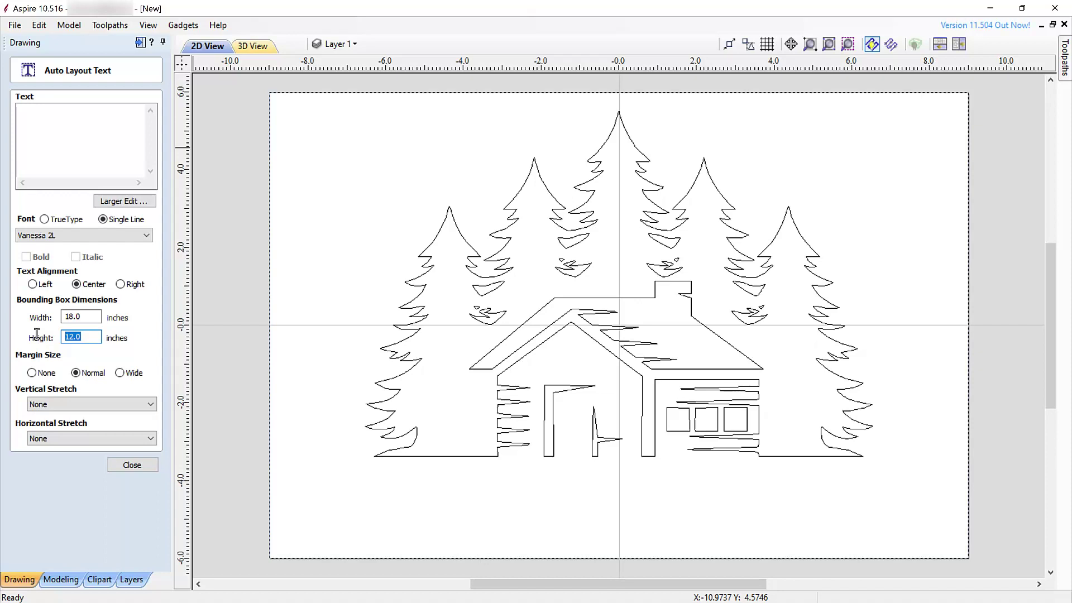
text(2)
key(Tab)
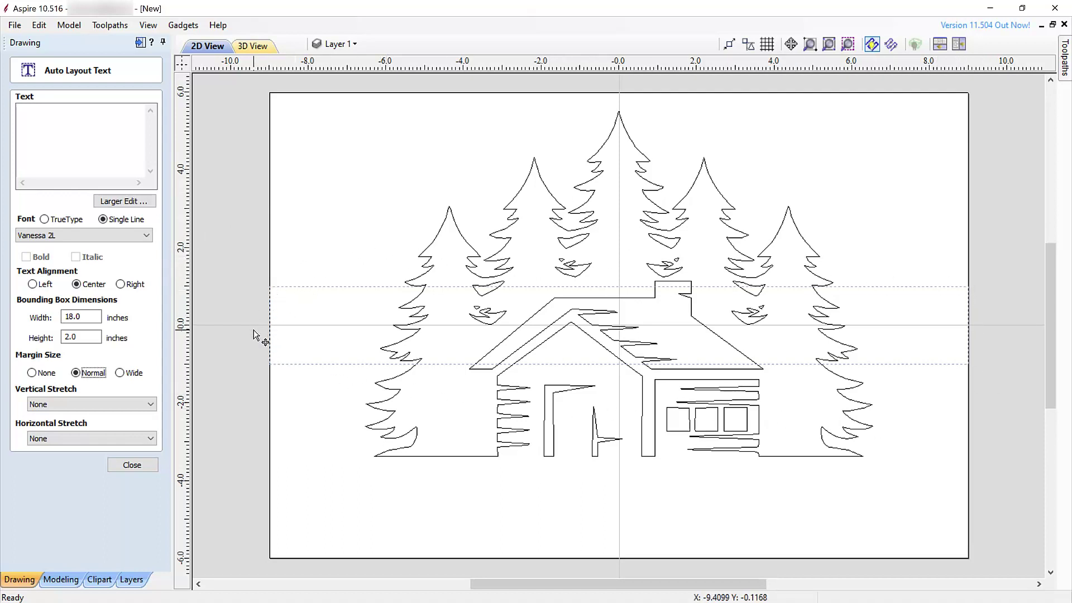
click(39, 124)
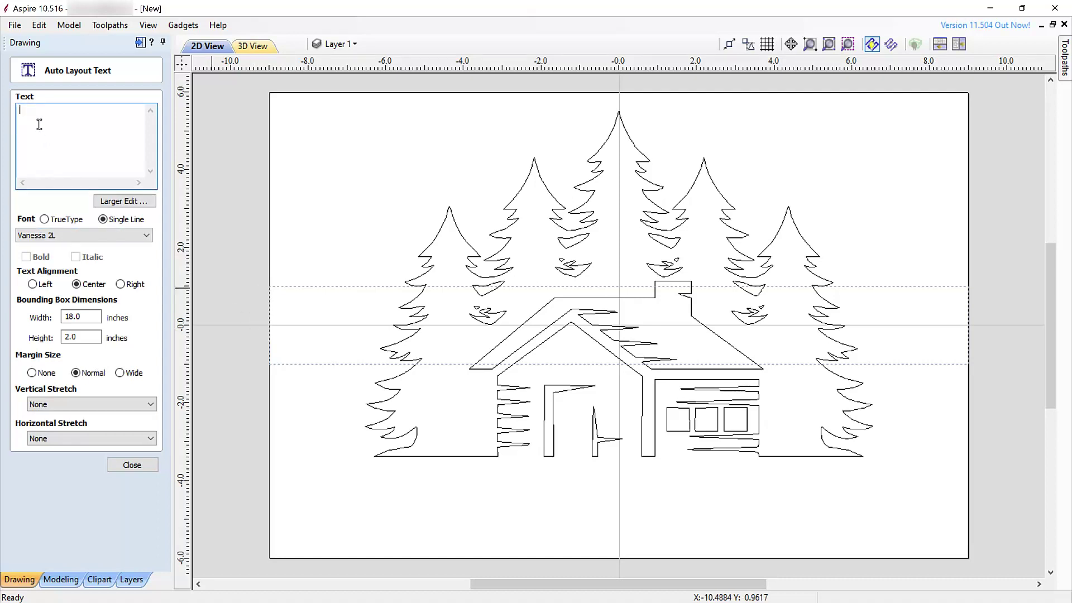
text(H)
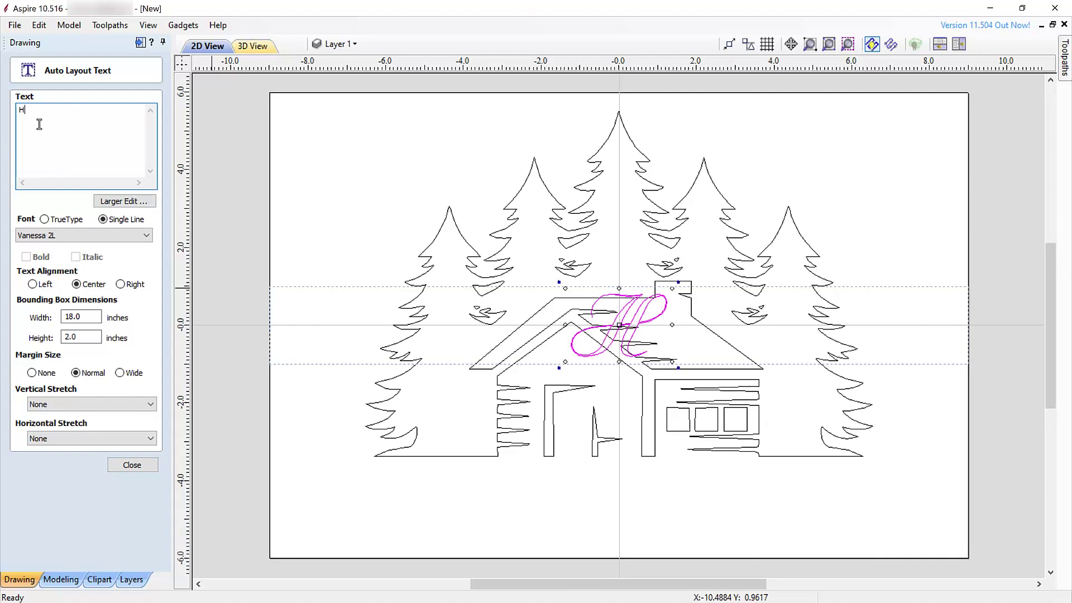
text(omeste)
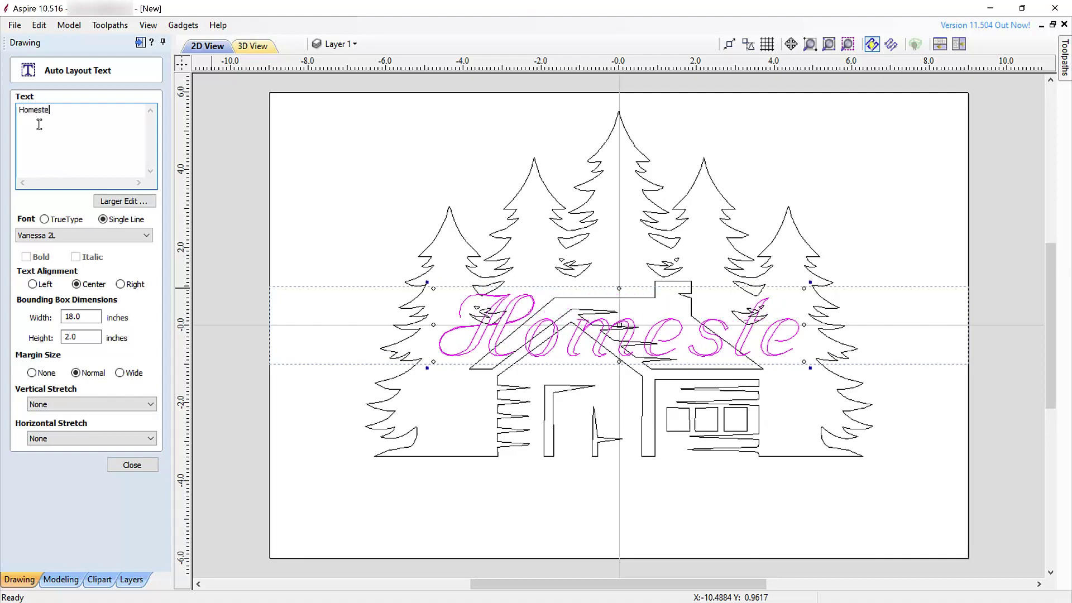
text(ad Cabin)
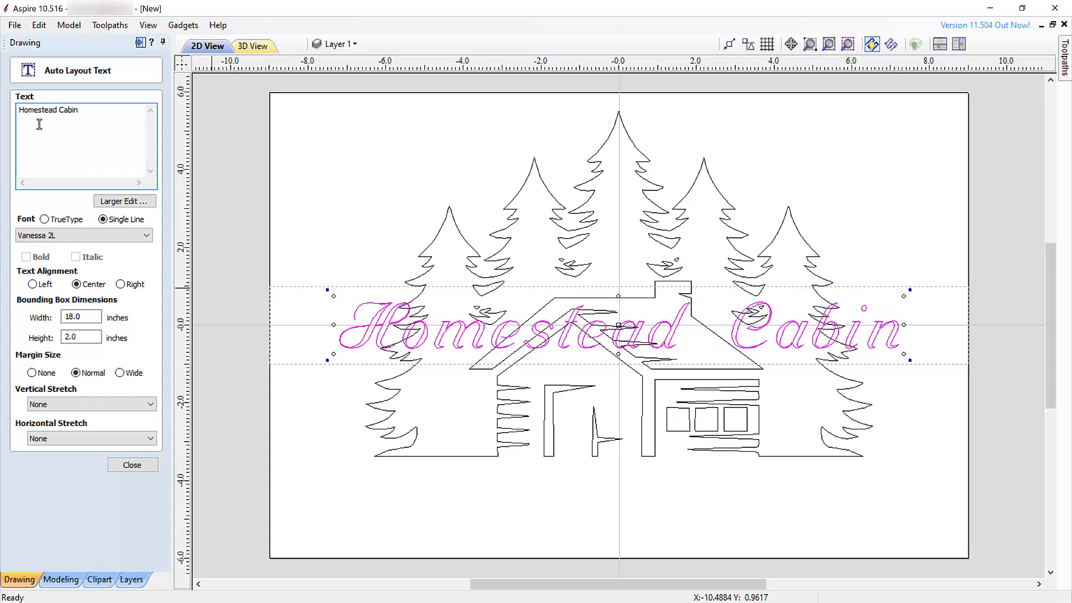
Switch the lettering to the TrueType font Courgette
click(44, 218)
click(134, 235)
scroll(66, 329, down, 3)
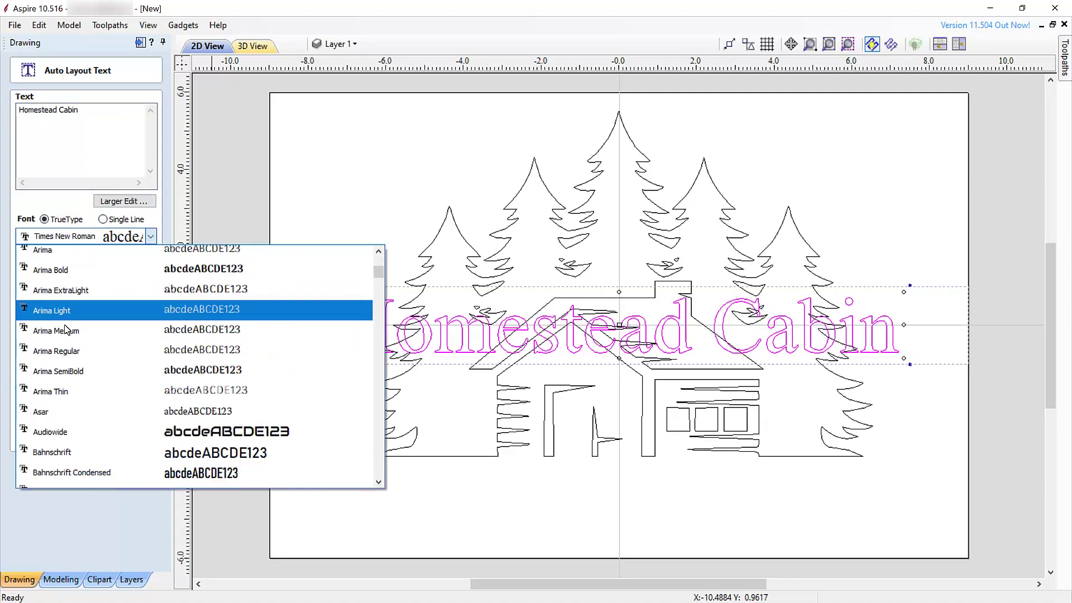
scroll(66, 330, down, 20)
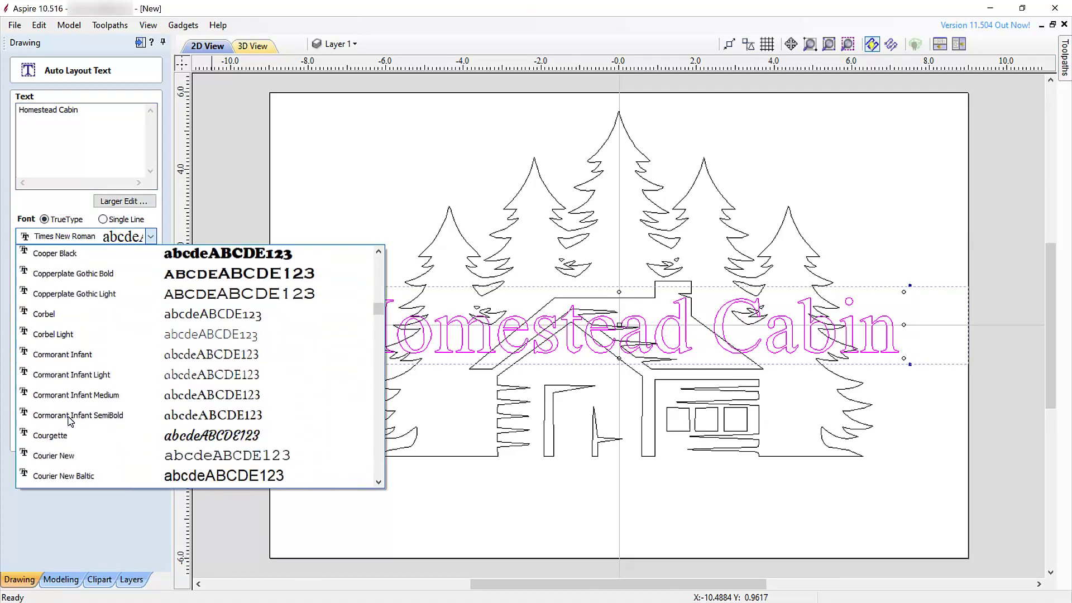
scroll(68, 418, down, 1)
click(69, 418)
Close the text form and drag 'Homestead Cabin' down below the cabin, zooming in to check placement
click(117, 463)
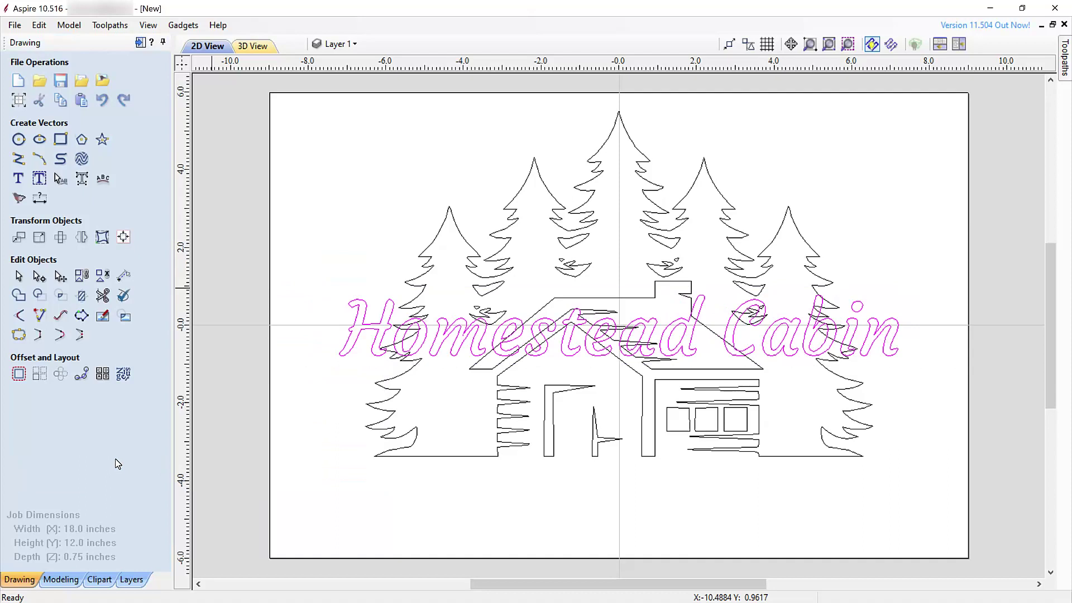
click(354, 325)
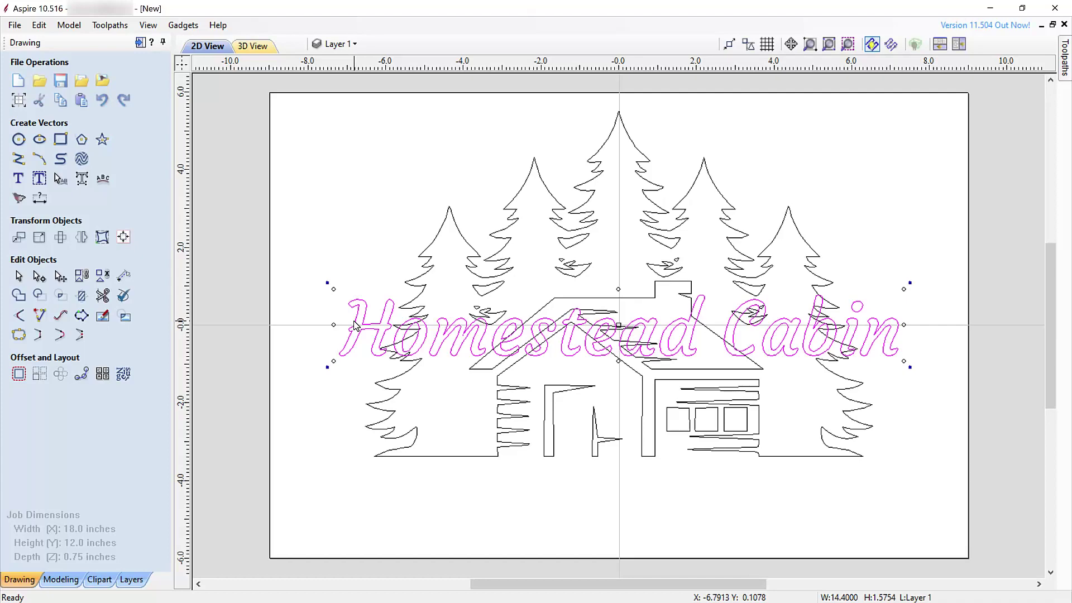
drag(618, 325, 619, 495)
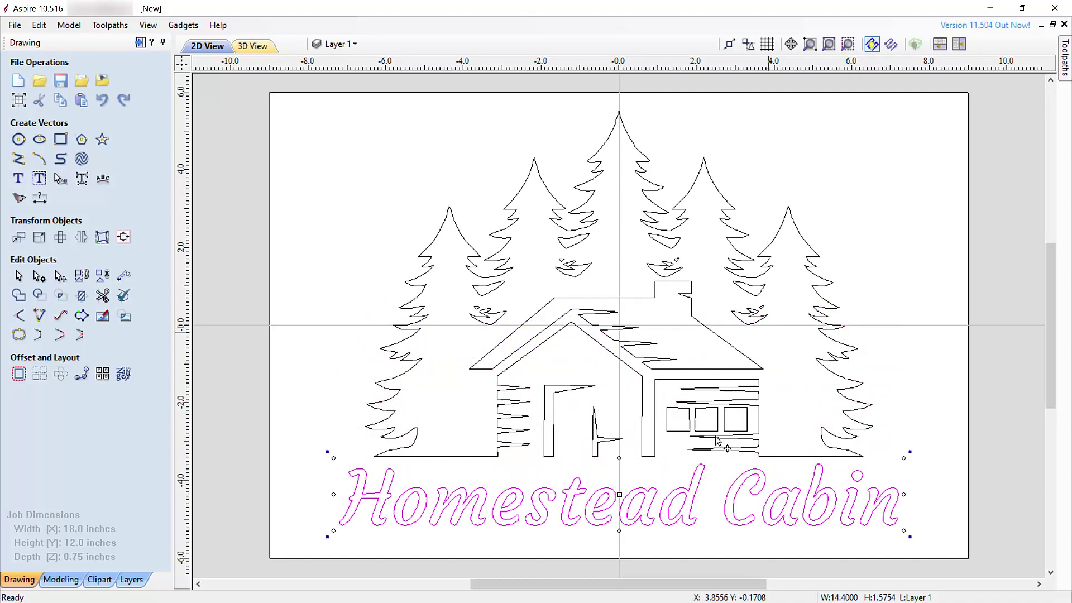
scroll(680, 505, up, 4)
scroll(680, 505, up, 1)
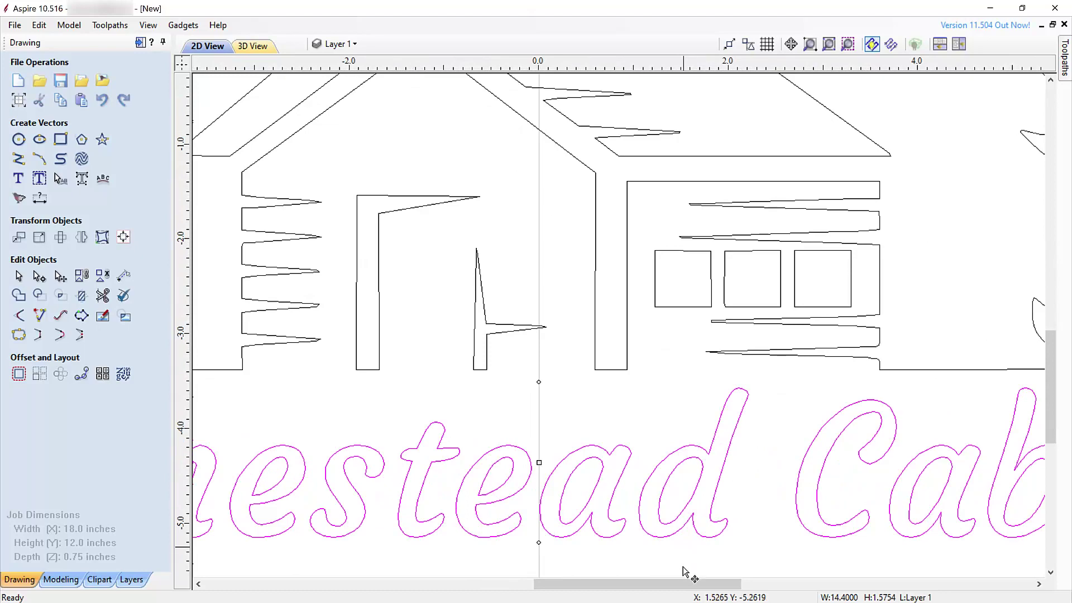
mouse_move(683, 583)
mouse_down()
mouse_move(657, 597)
mouse_move(593, 597)
mouse_move(763, 589)
mouse_up()
Rename Layer 1 to 'Base' from the layer list, then select all vectors
key(F4)
click(346, 44)
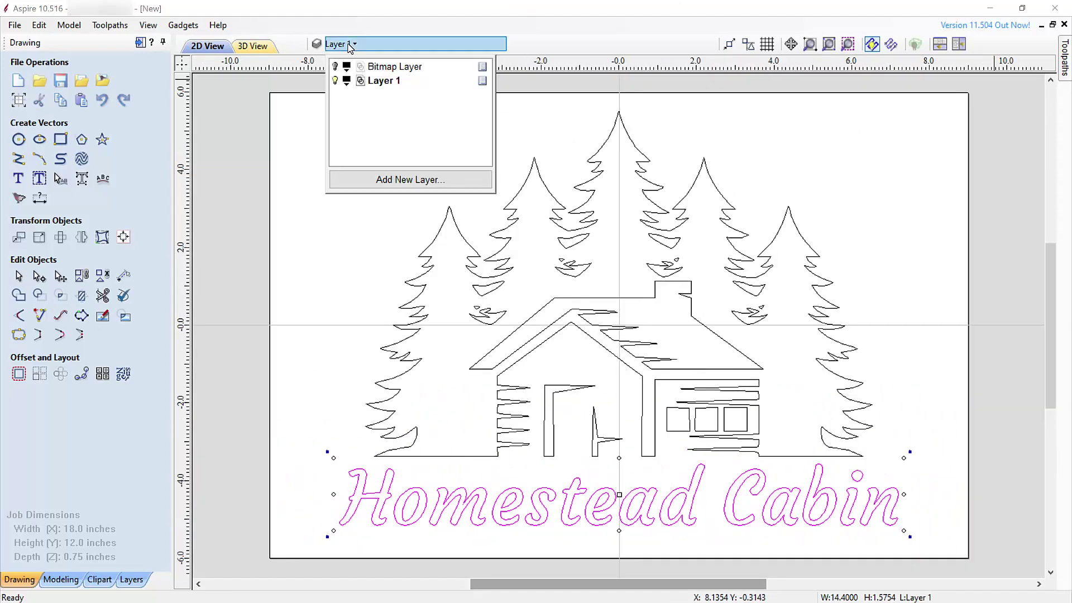
right_click(377, 82)
click(423, 204)
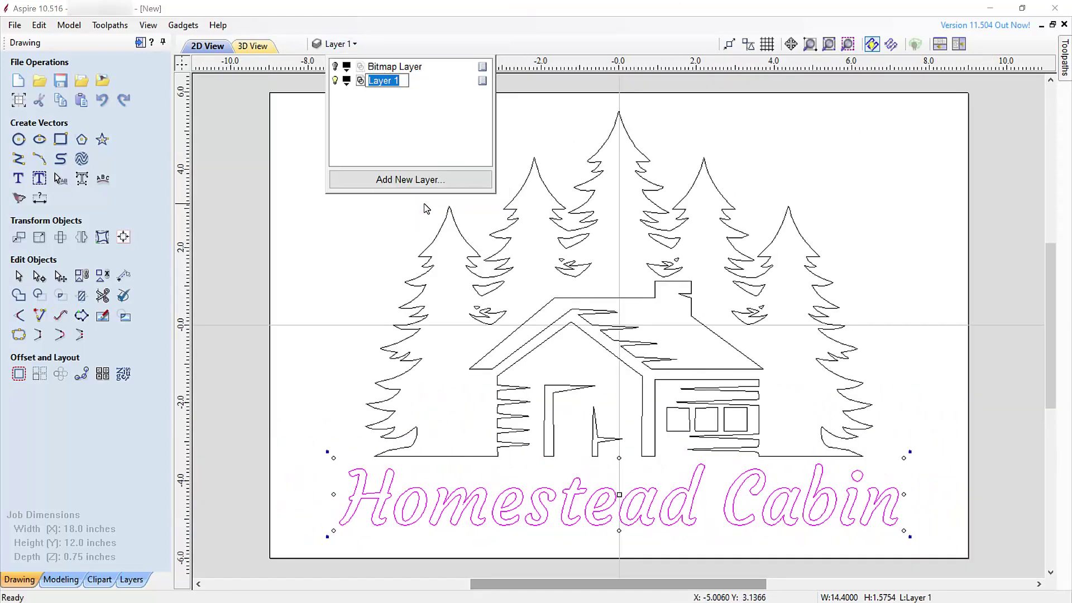
text(Base)
key(Return)
click(359, 250)
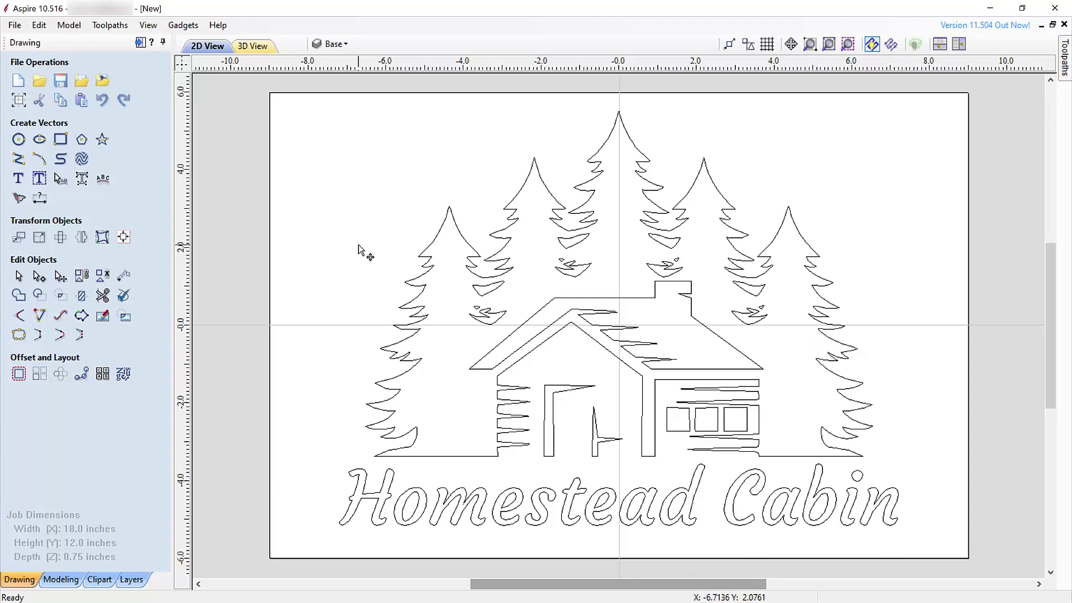
key(ctrl+a)
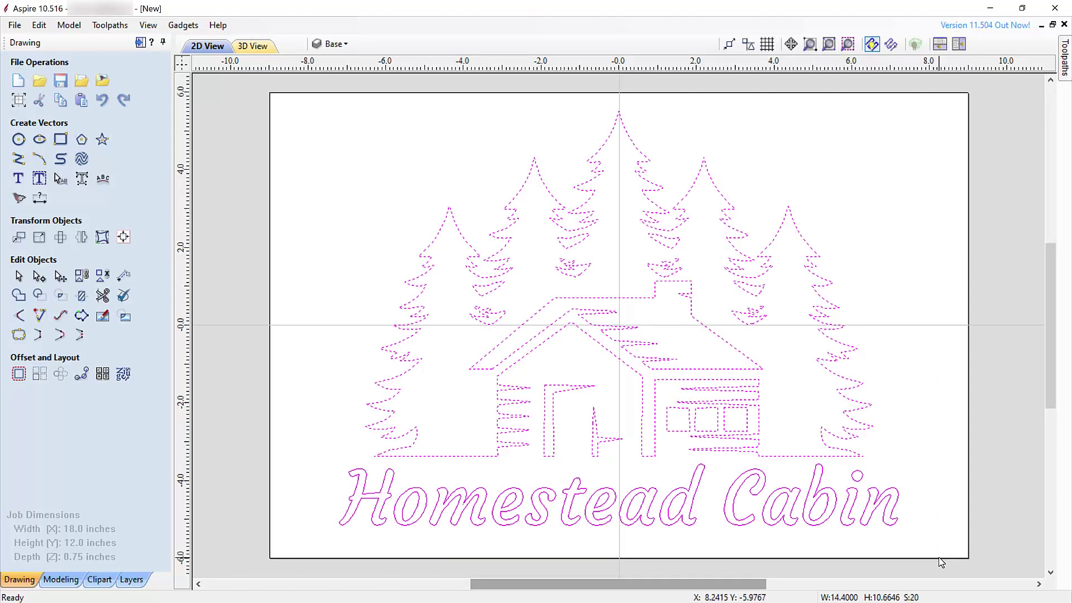
Create a horizontally mirrored copy of the selected design using Mirror with 'Create a mirrored copy' checked
click(81, 236)
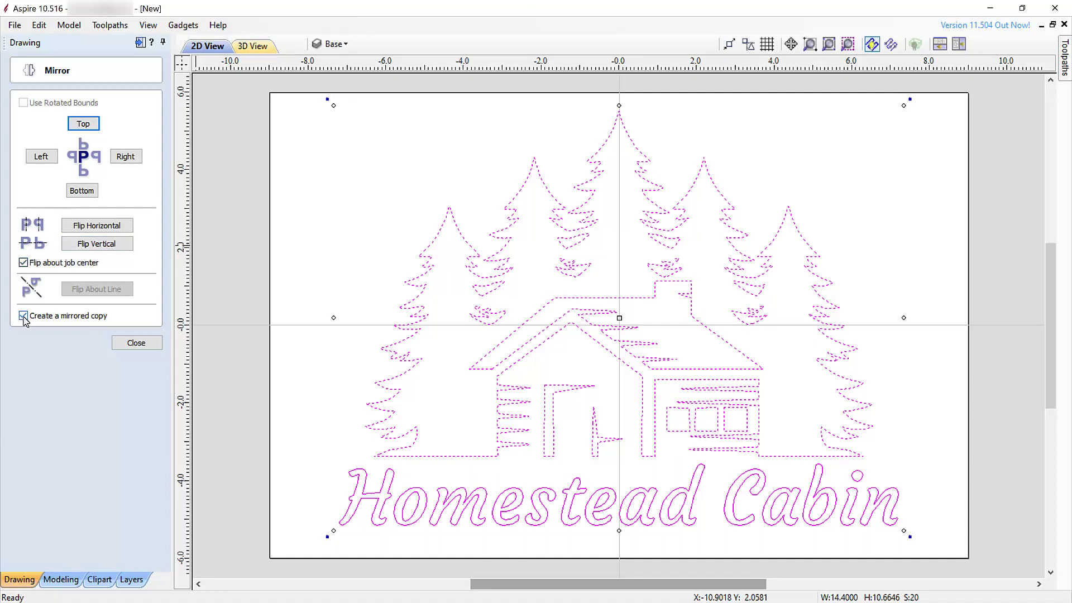
click(70, 225)
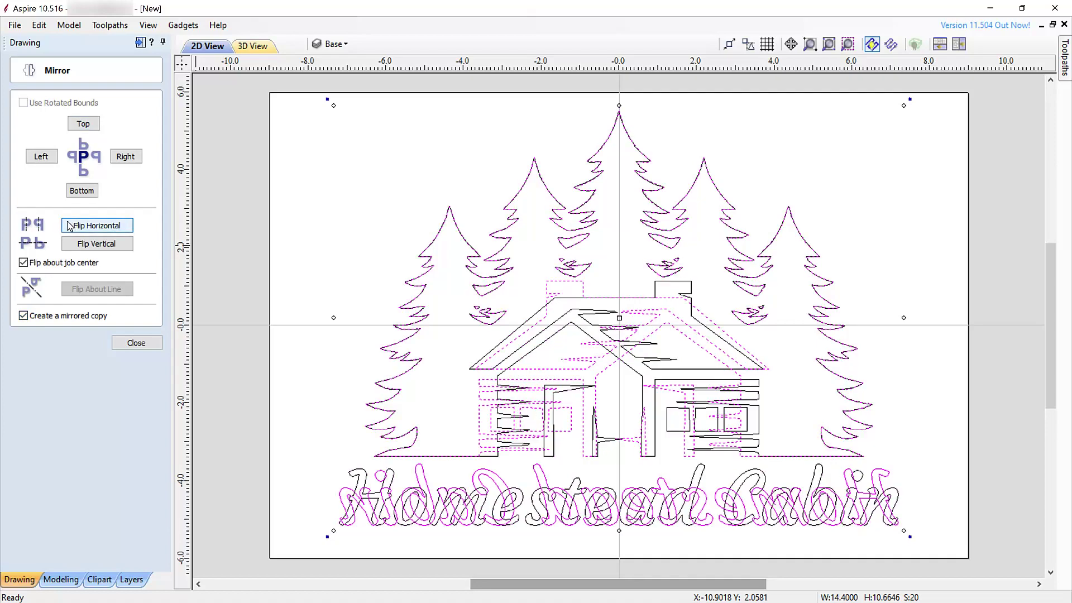
click(136, 342)
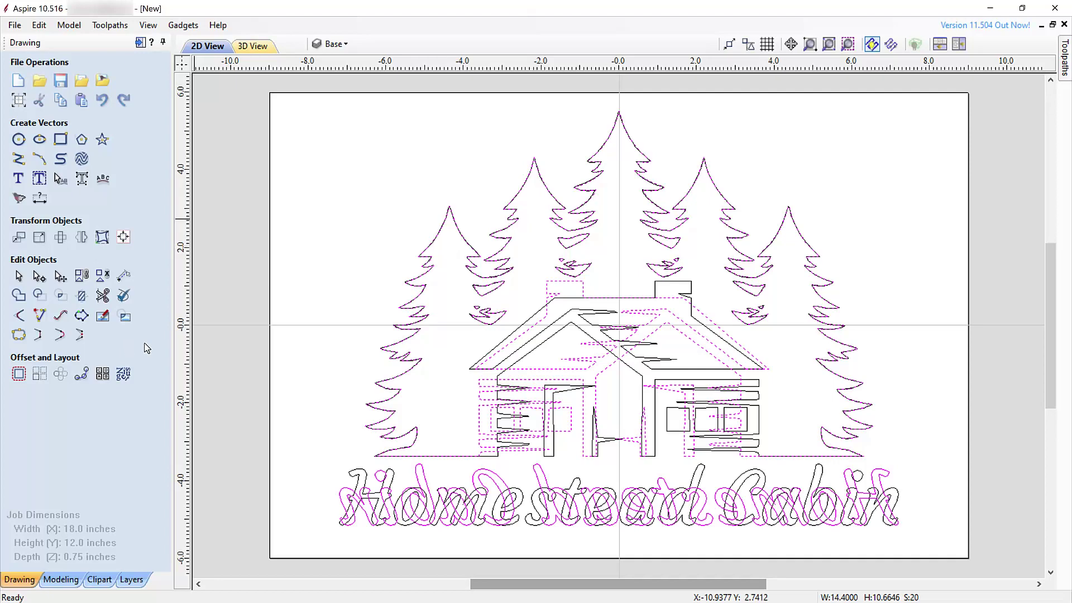
right_click(416, 477)
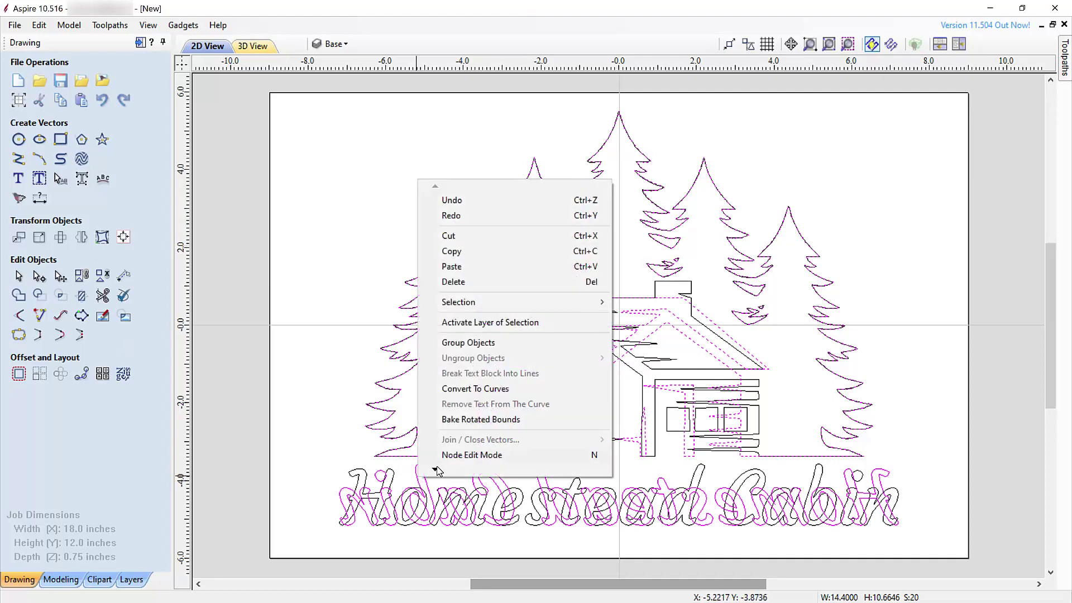
Move the mirrored copy onto a new active layer named Inlay
mouse_move(437, 470)
mouse_move(480, 431)
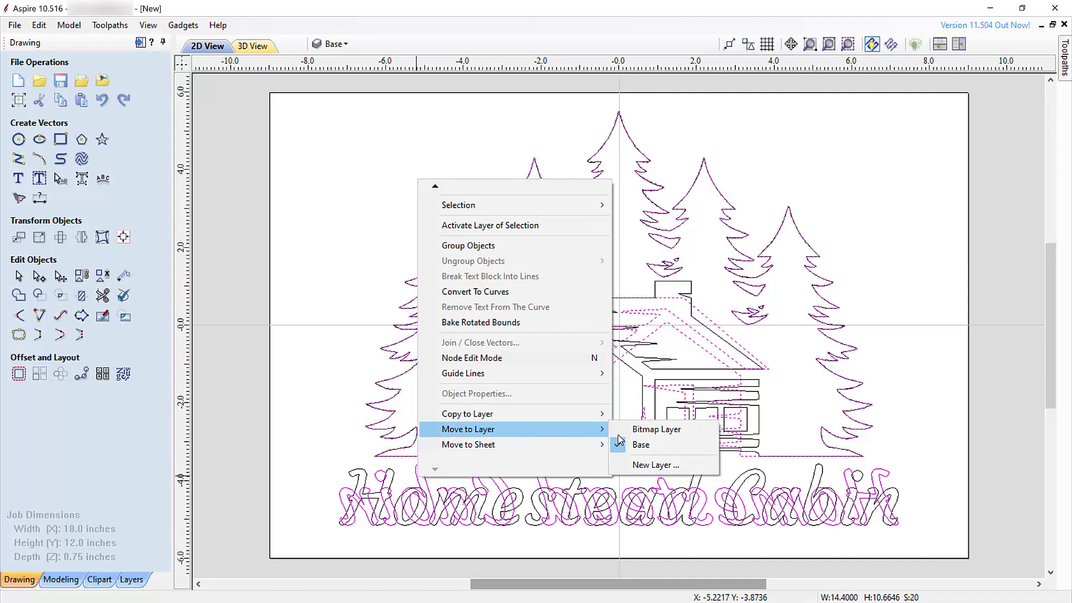
click(640, 464)
text(Inlay)
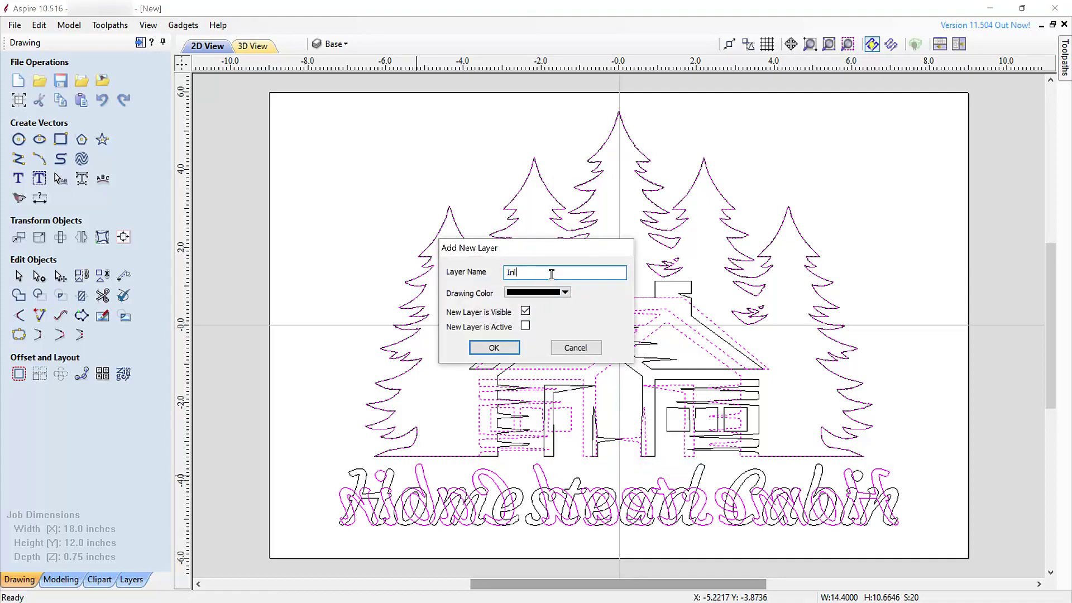
click(526, 327)
click(494, 347)
Hide the Base layer and clear the selection so only the mirrored design shows
click(343, 44)
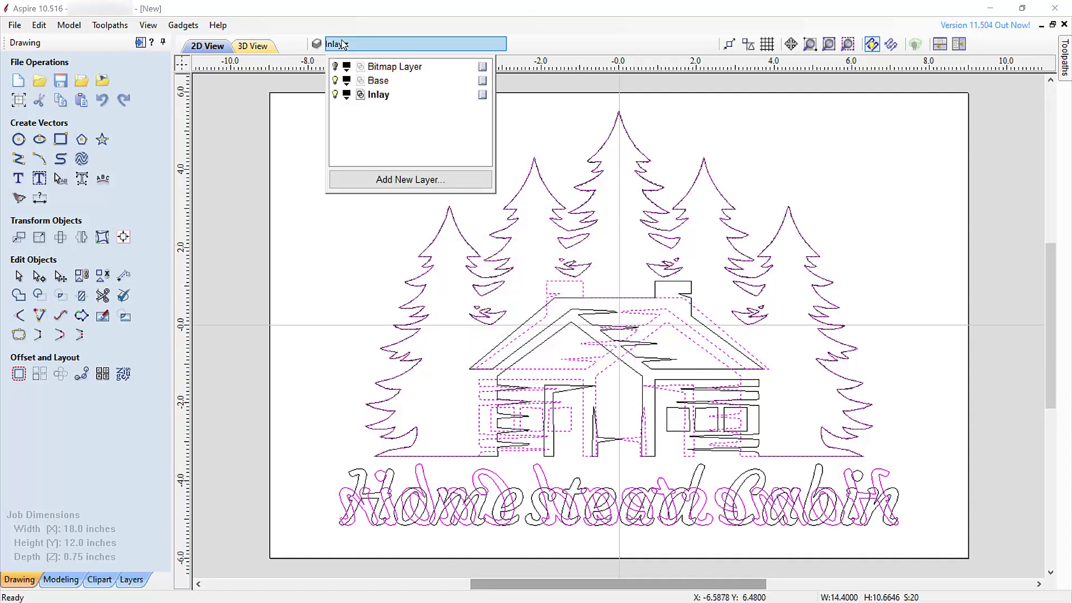
click(334, 81)
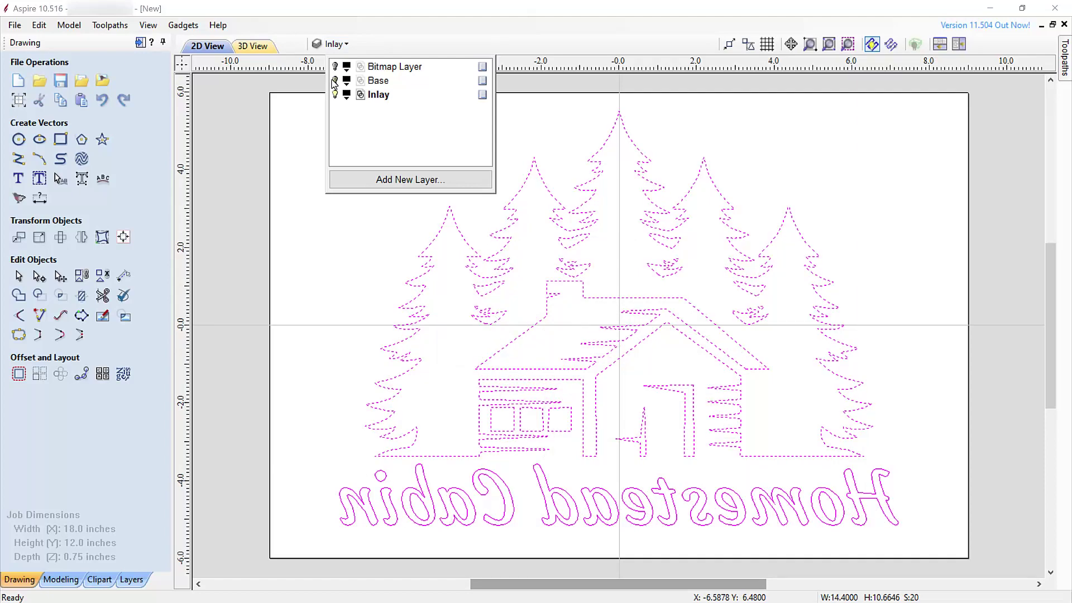
click(327, 228)
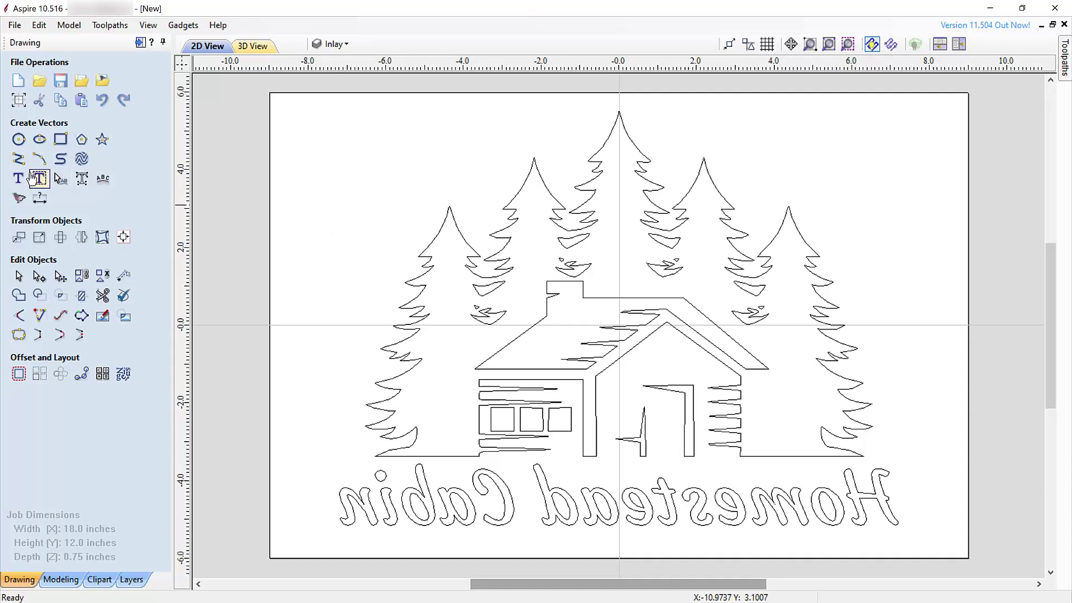
Draw a closed polyline boundary from the tallest tree's tip around the lower corners and finish it
click(19, 160)
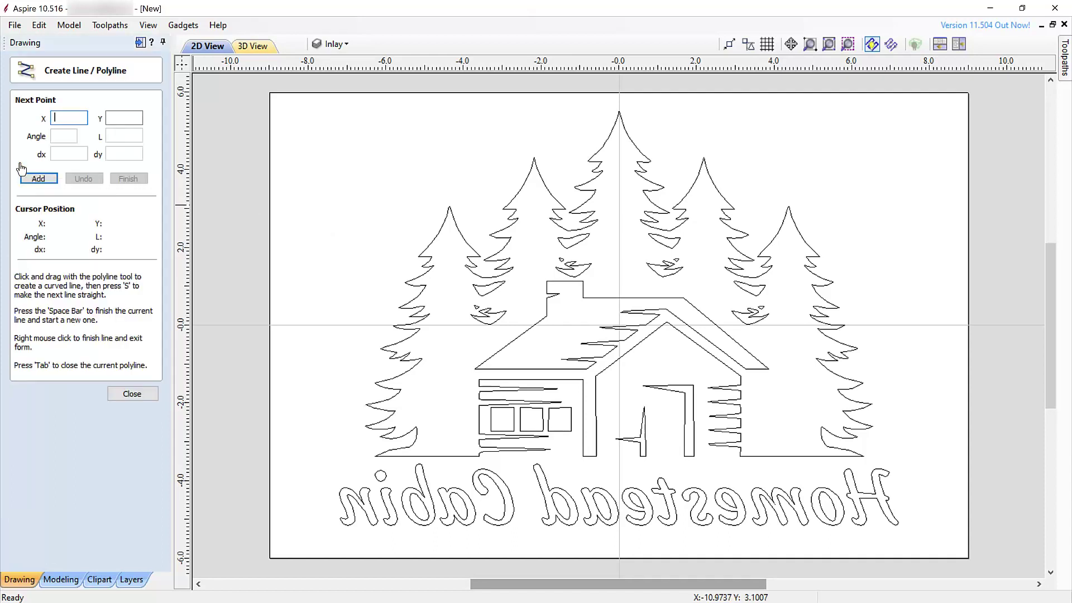
click(618, 109)
click(373, 204)
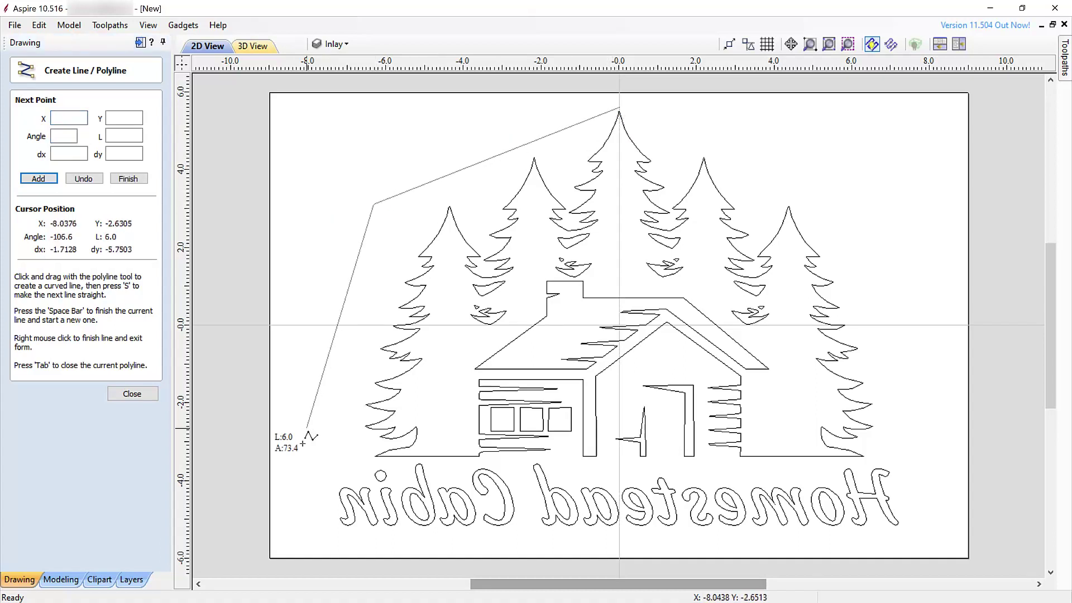
click(306, 539)
click(919, 536)
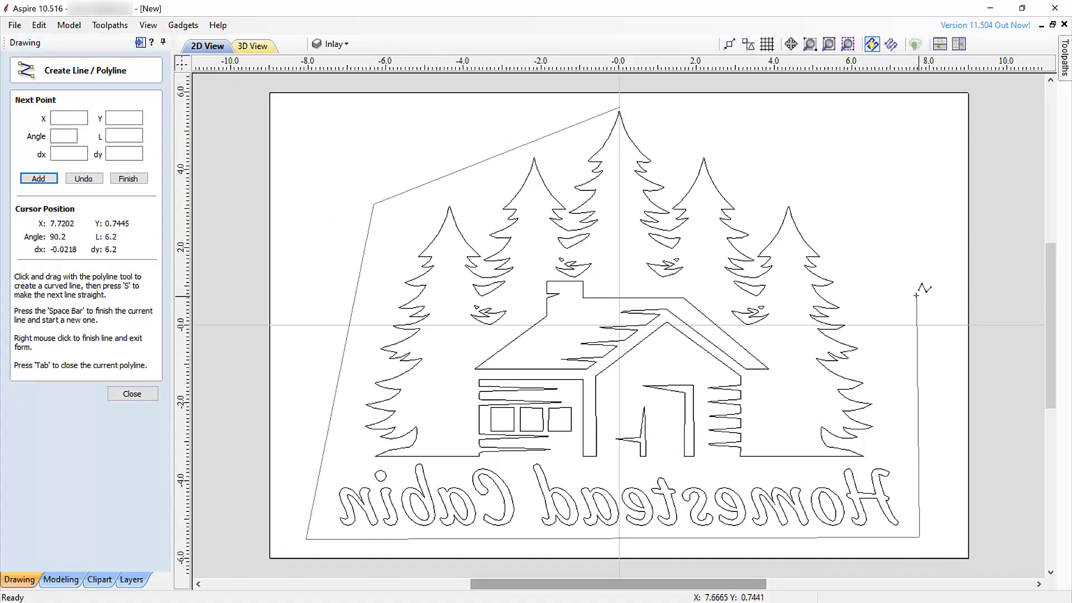
click(619, 106)
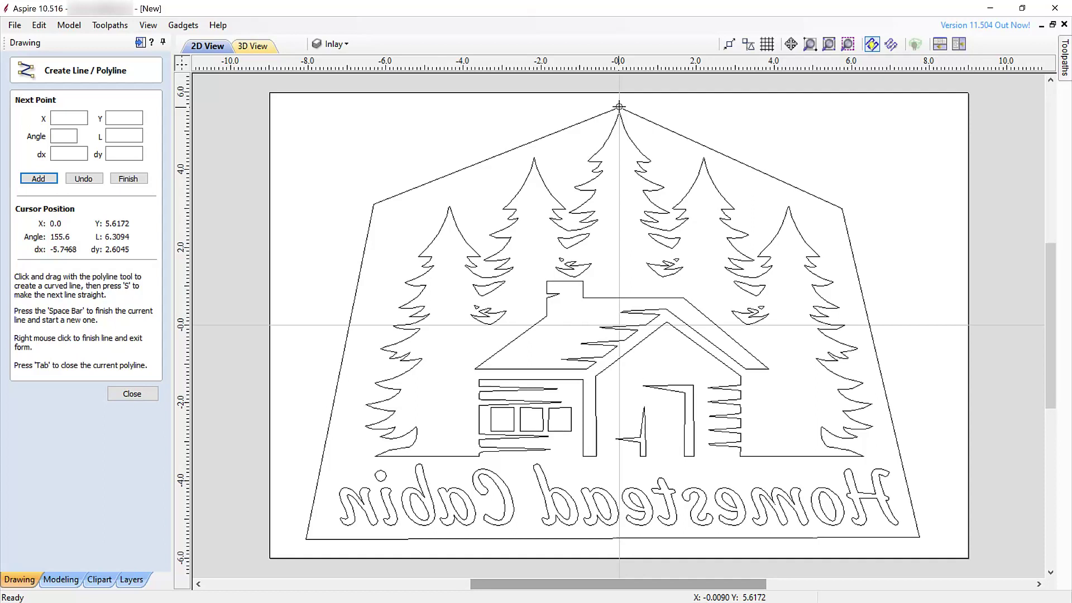
key(space)
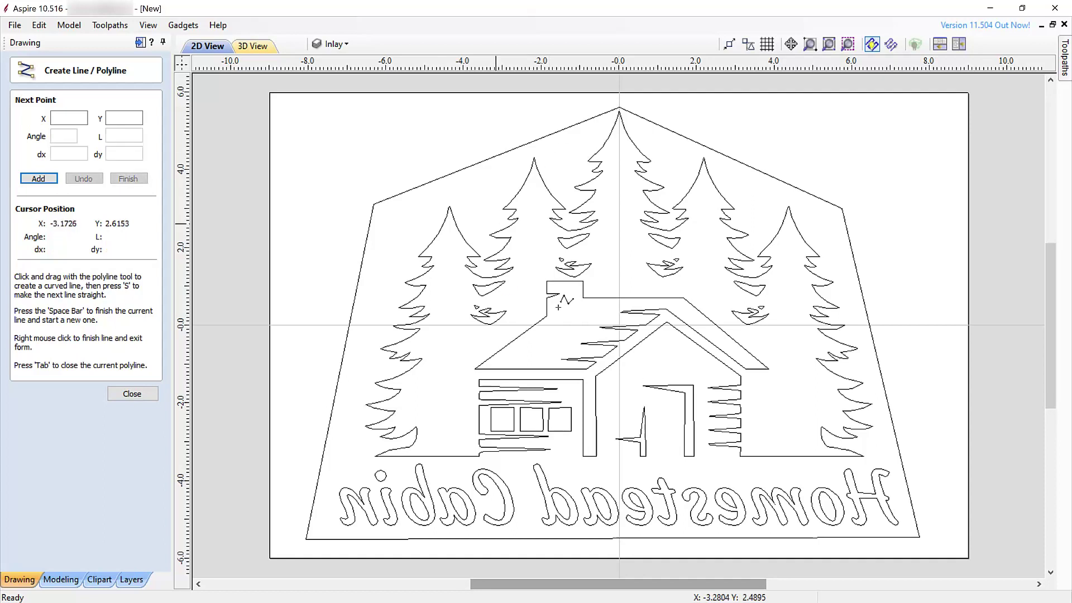
click(132, 395)
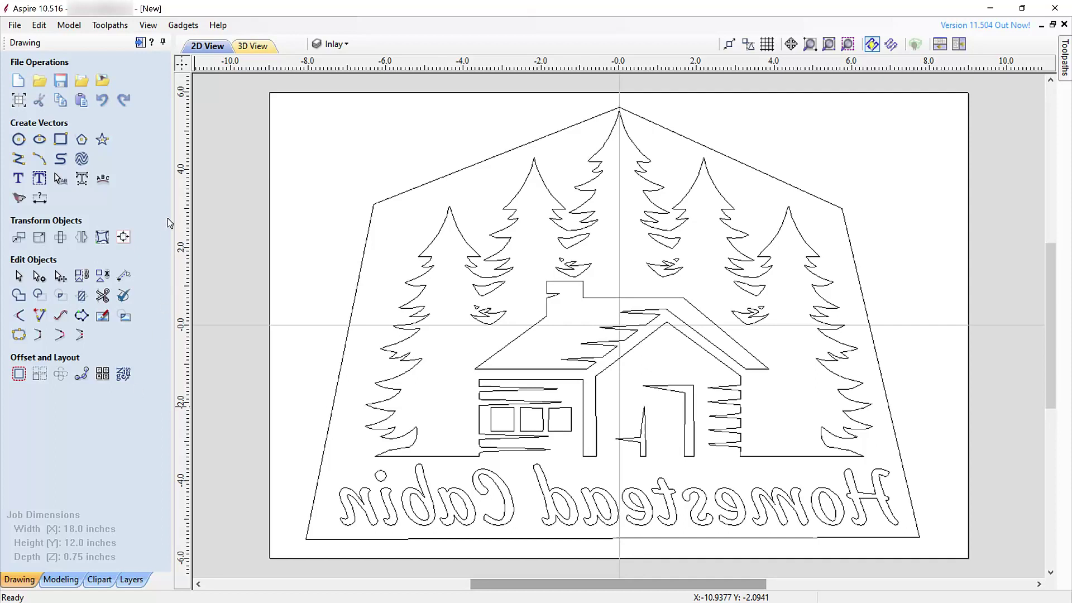
click(142, 44)
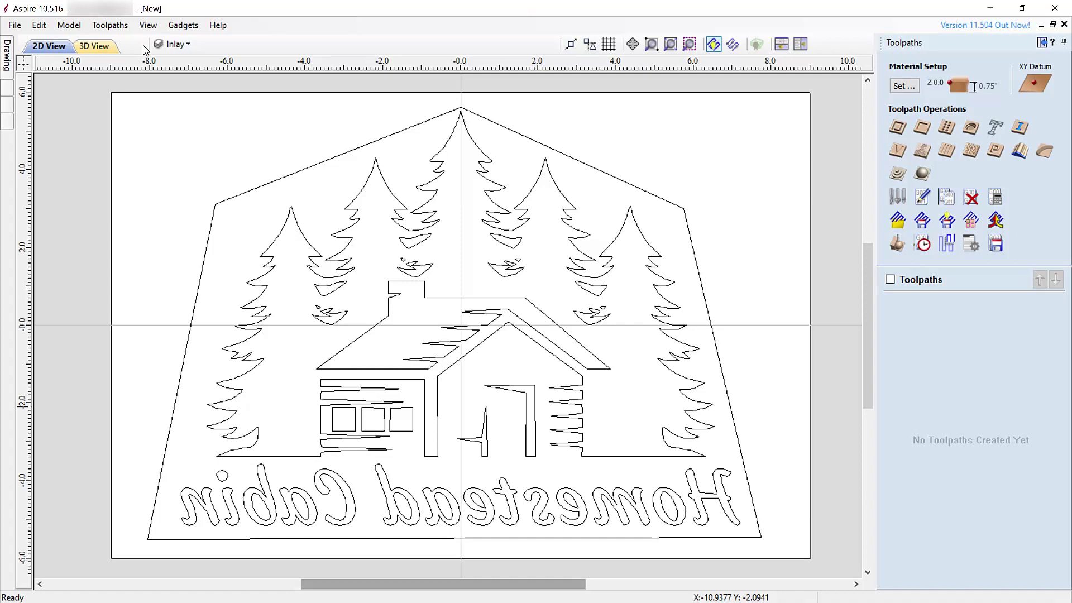
Hide Inlay, show and activate Base, and select all its cabin, tree and text vectors
click(187, 44)
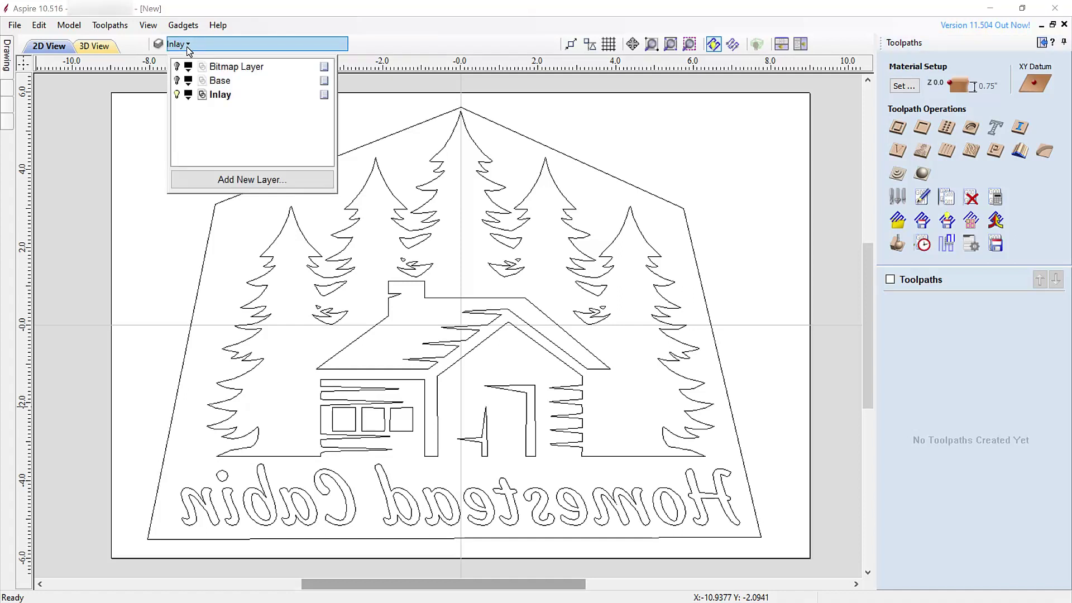
click(177, 94)
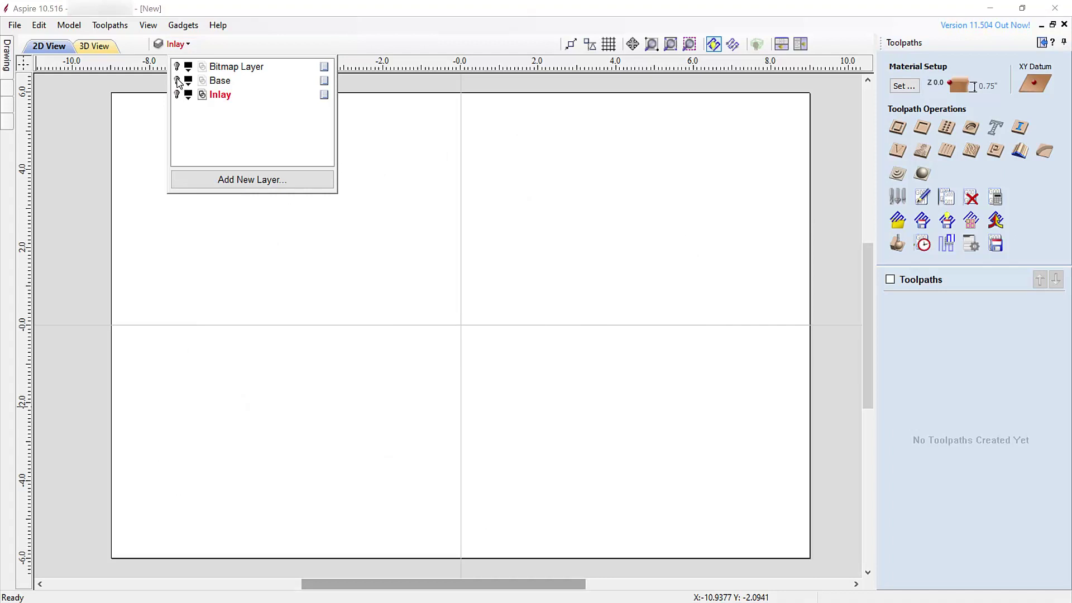
click(178, 81)
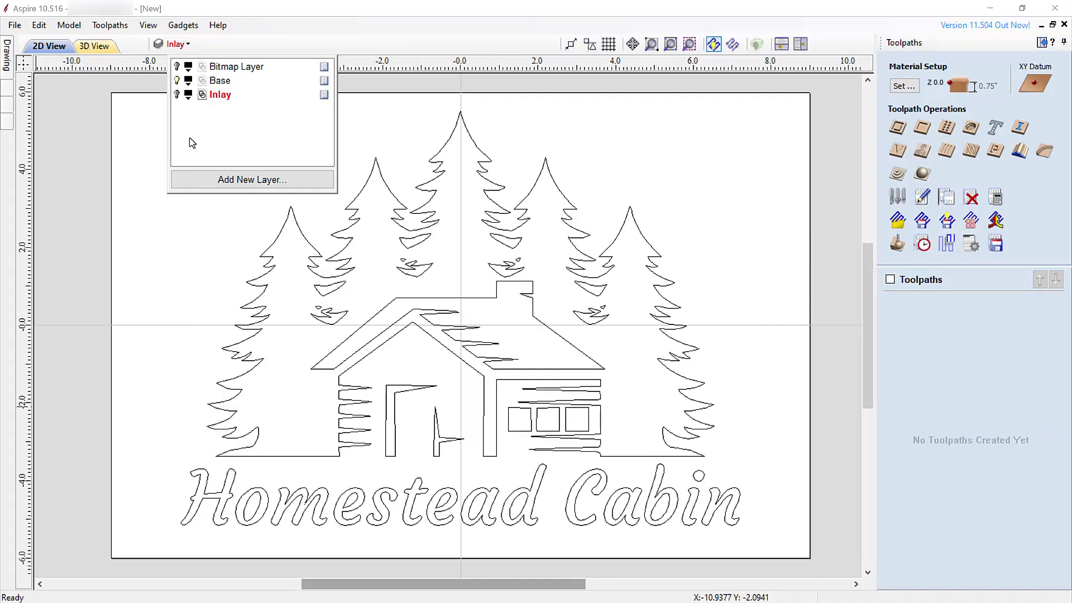
click(215, 82)
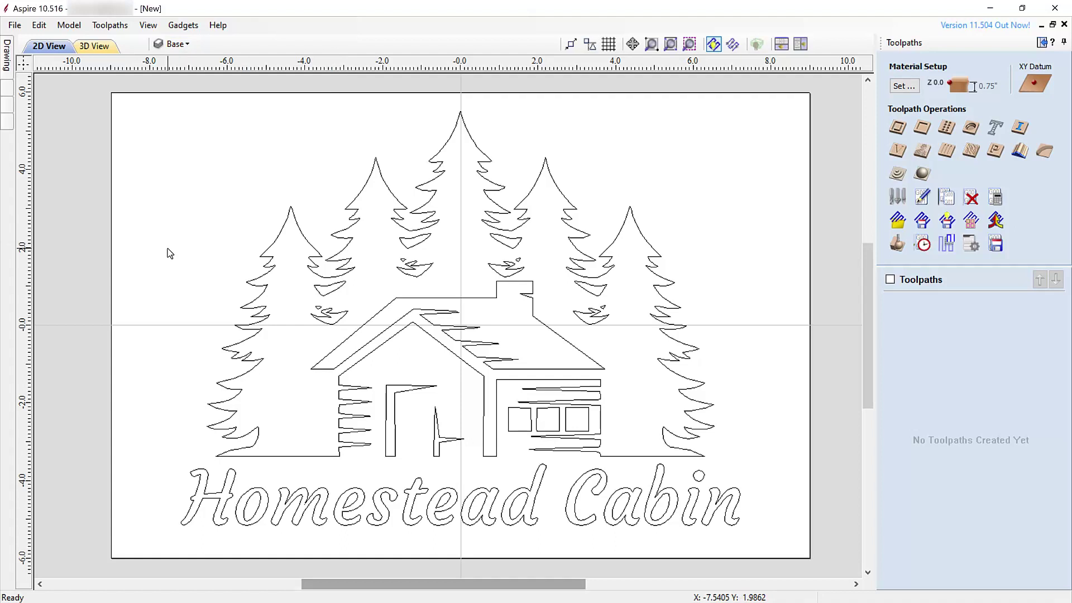
drag(173, 153, 741, 342)
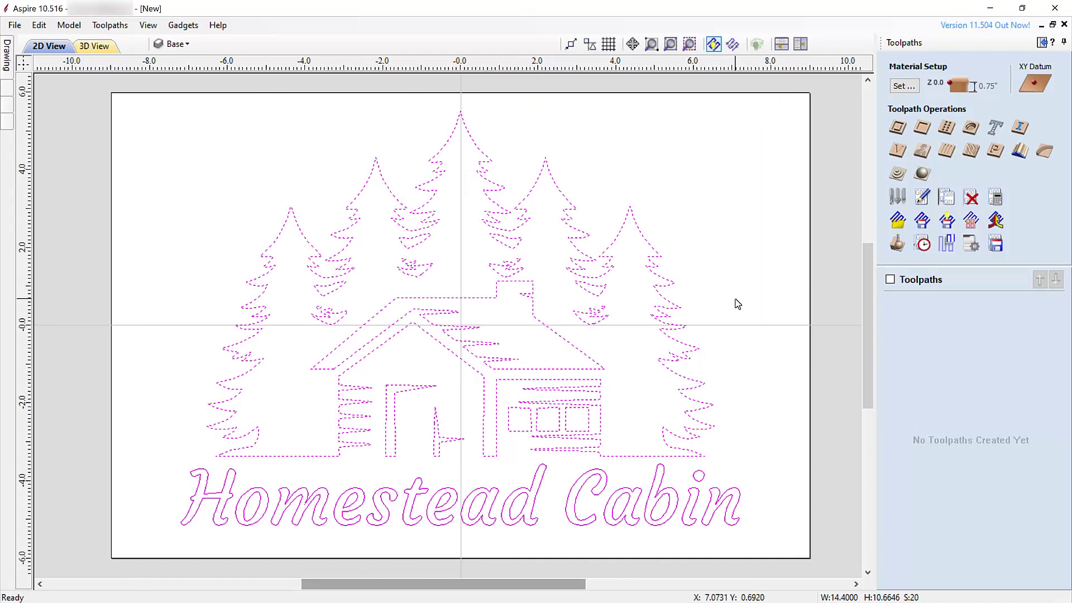
Set the material's XY datum to the bottom-left corner in Material Setup
click(904, 85)
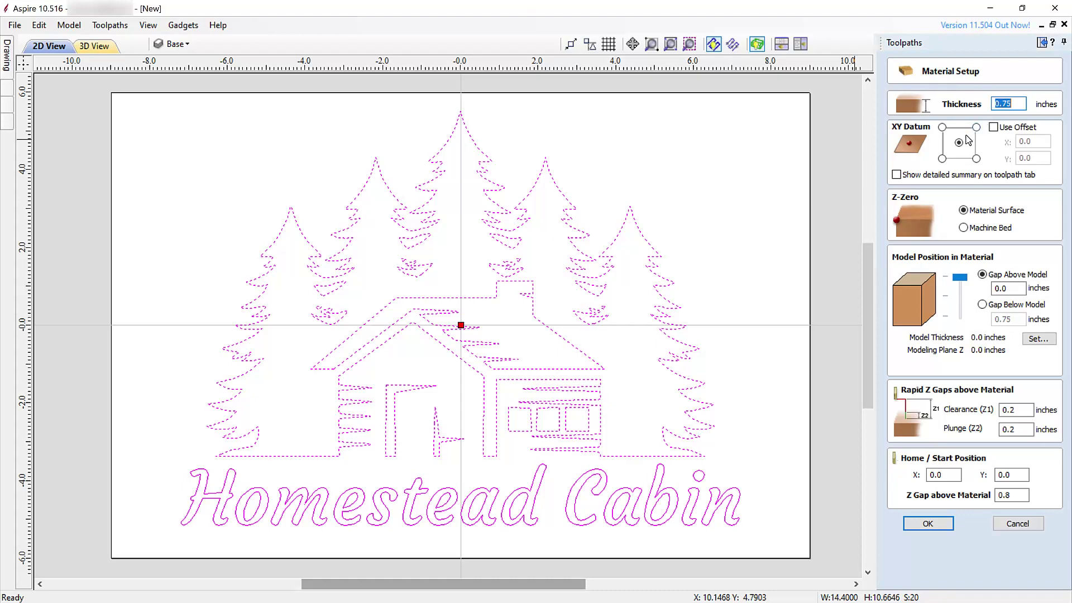
click(942, 159)
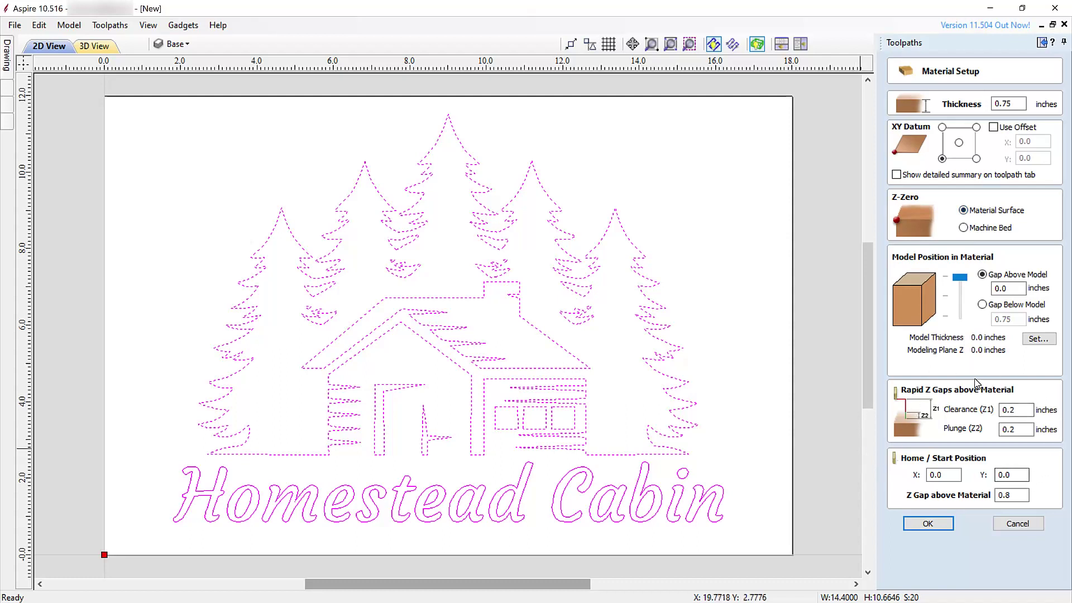
click(933, 525)
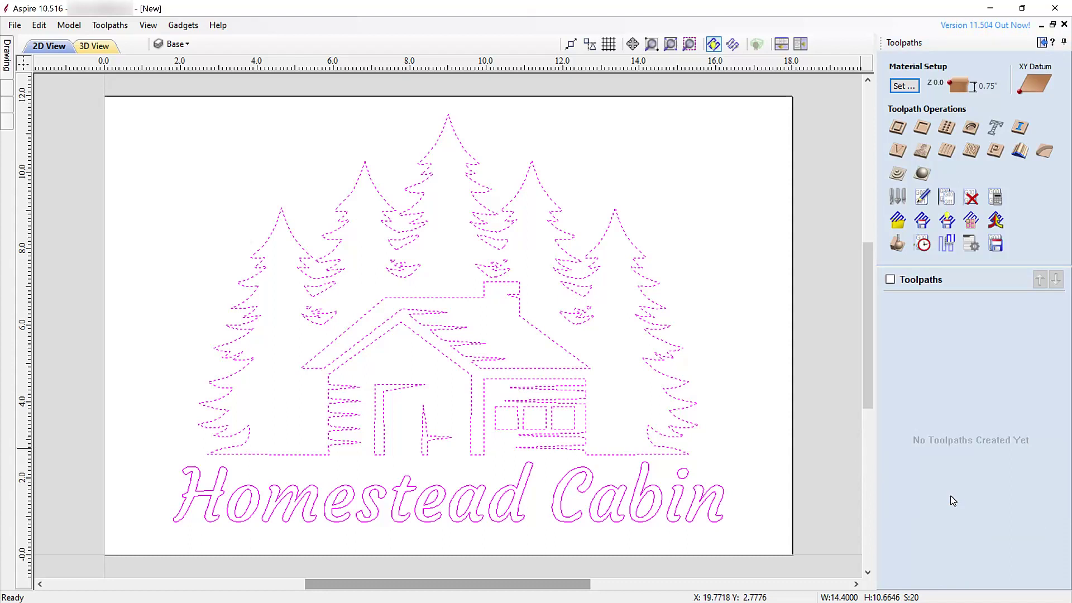
click(898, 155)
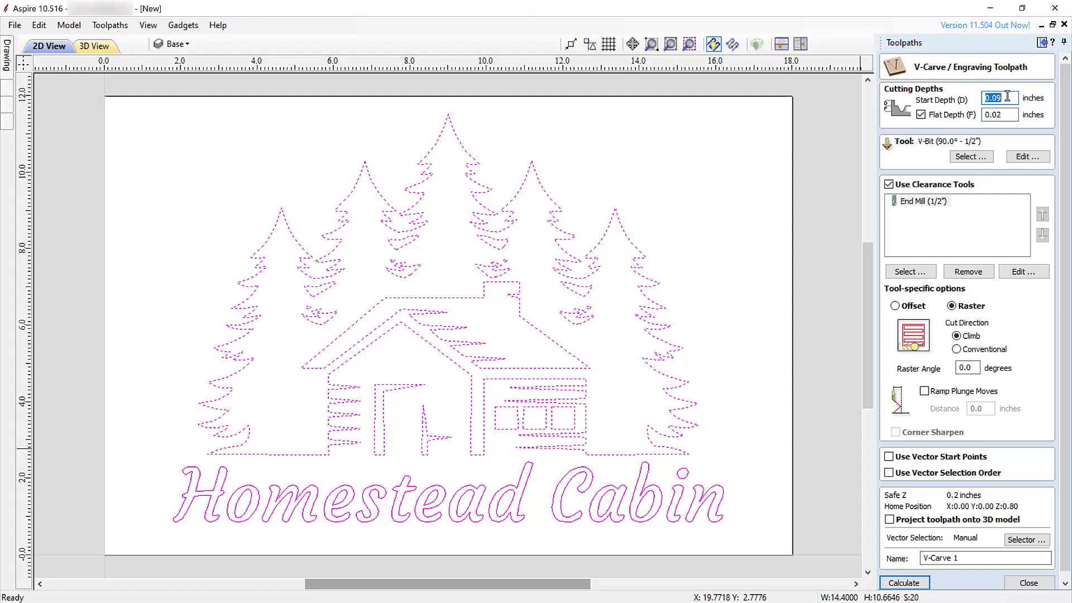
Enter a V-carve start depth of 0 and a flat depth of 0.11 inches
text(0)
key(Tab)
text(0.1)
click(971, 155)
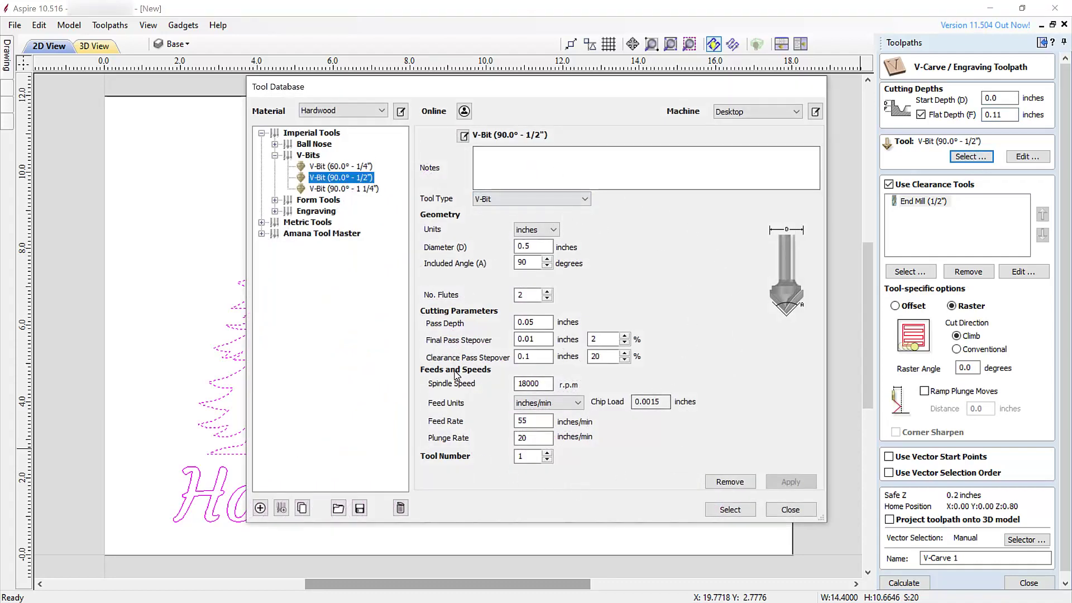
Select the 90° 1/2-inch V-bit as the carving tool
click(547, 459)
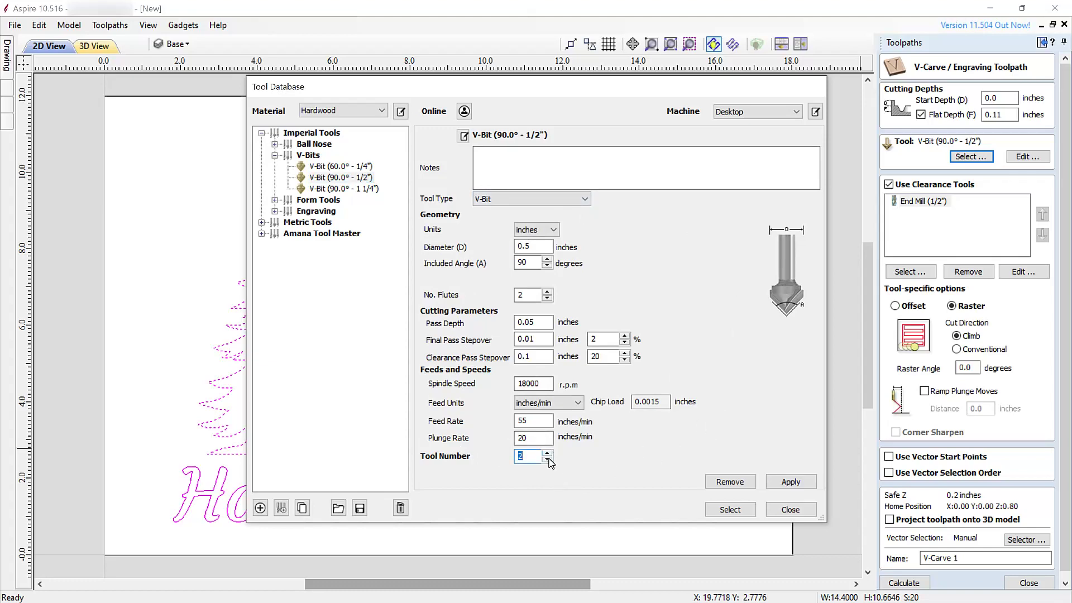
click(791, 481)
click(729, 509)
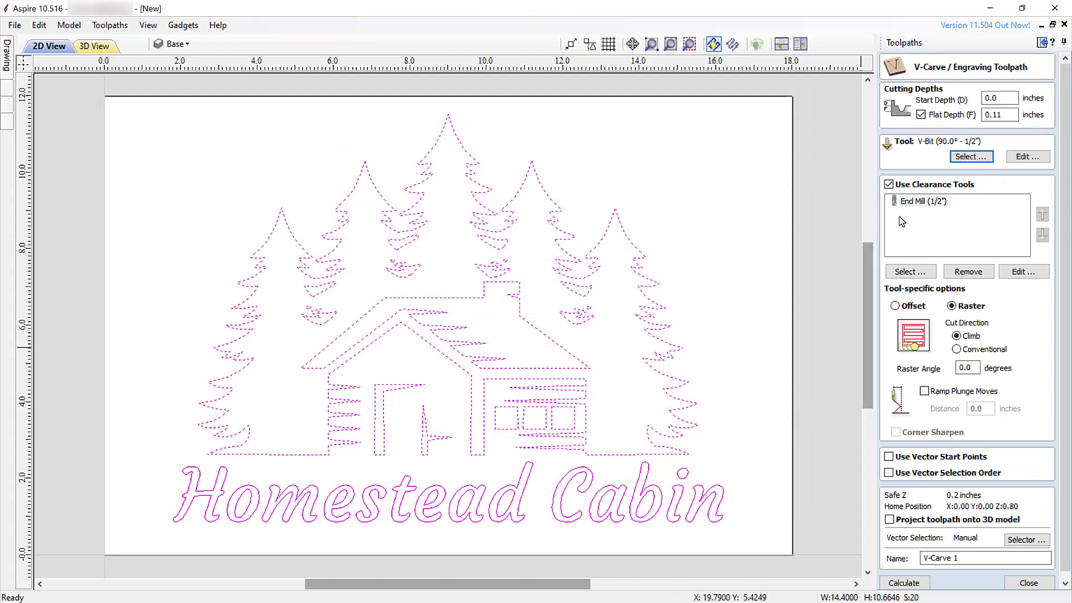
Replace the existing clearance tool with the End Mill (1/2")
click(923, 201)
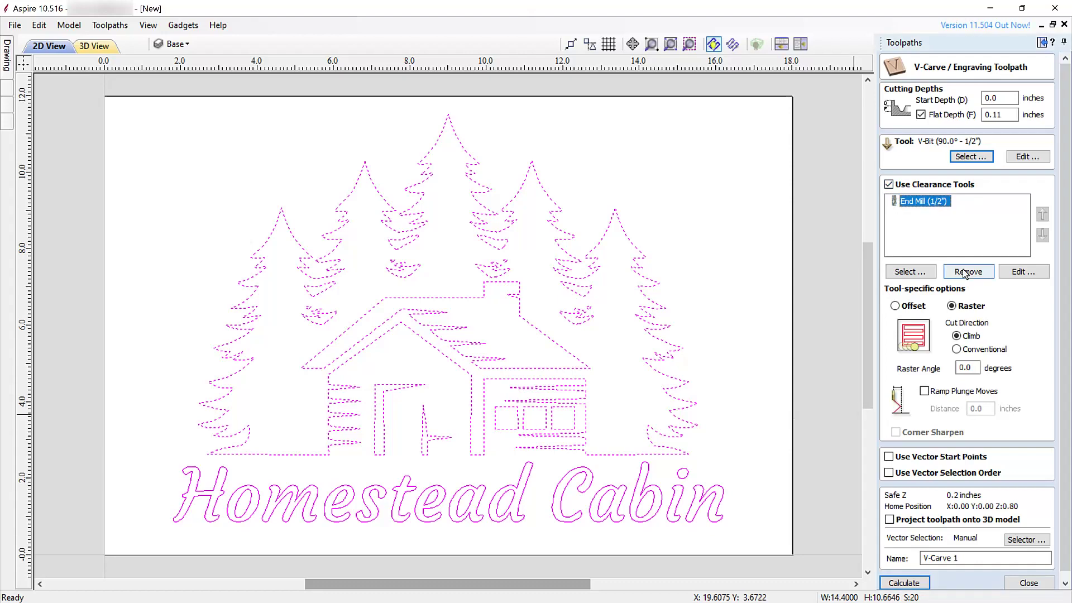
click(968, 272)
click(909, 271)
click(329, 167)
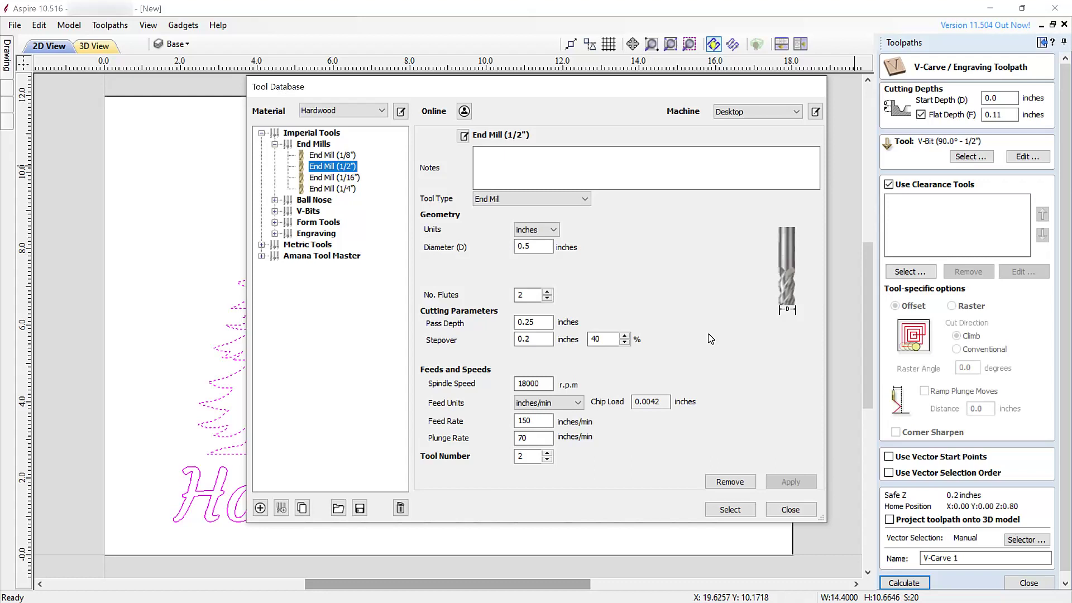
click(549, 455)
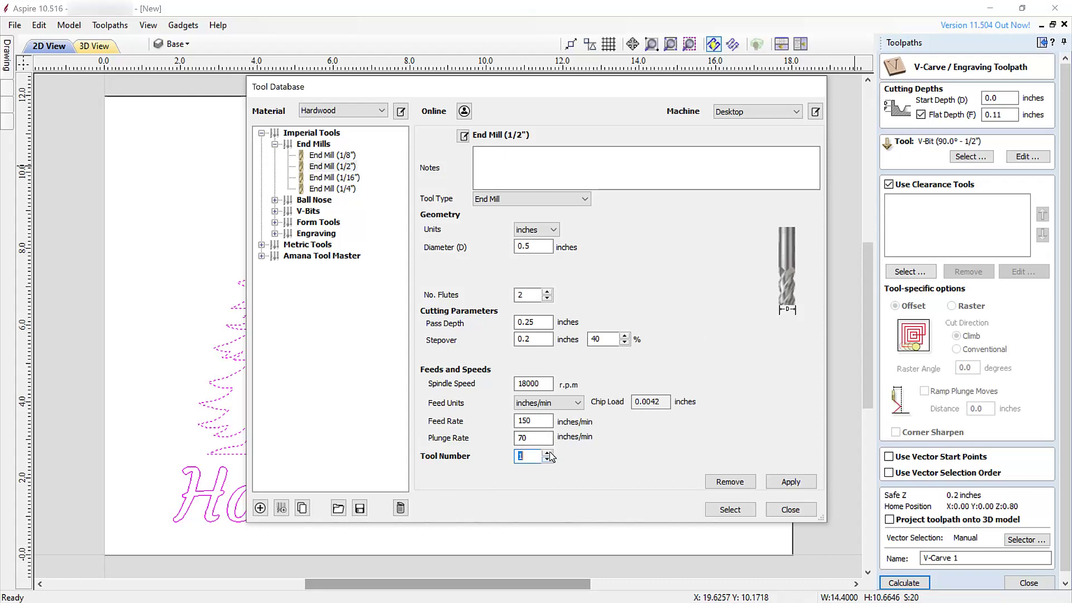
click(791, 482)
click(730, 509)
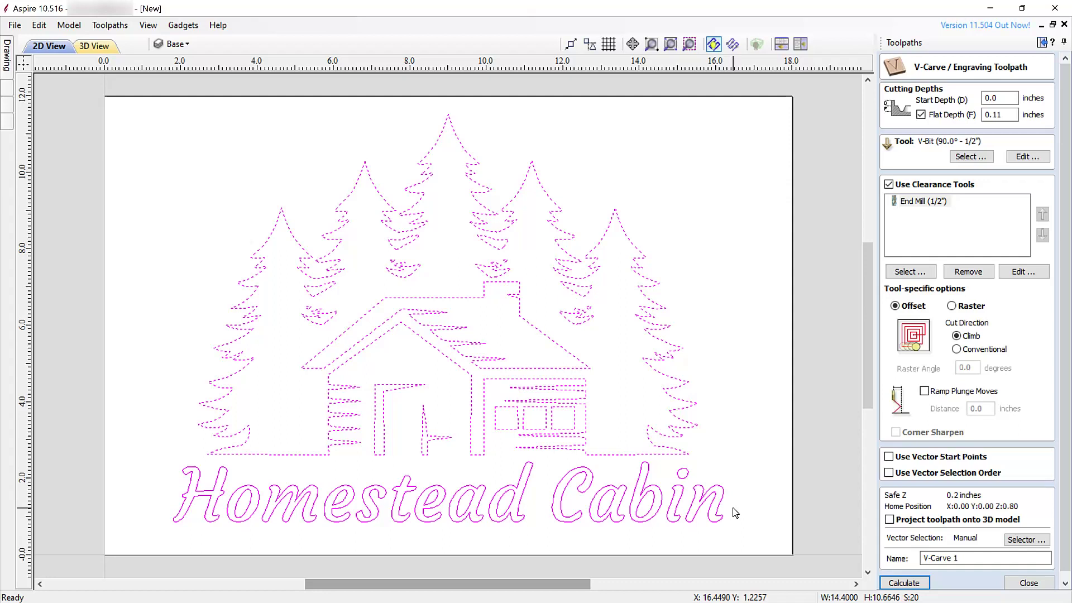
Switch end-mill clearing to a raster pattern and calculate the toolpaths
click(951, 306)
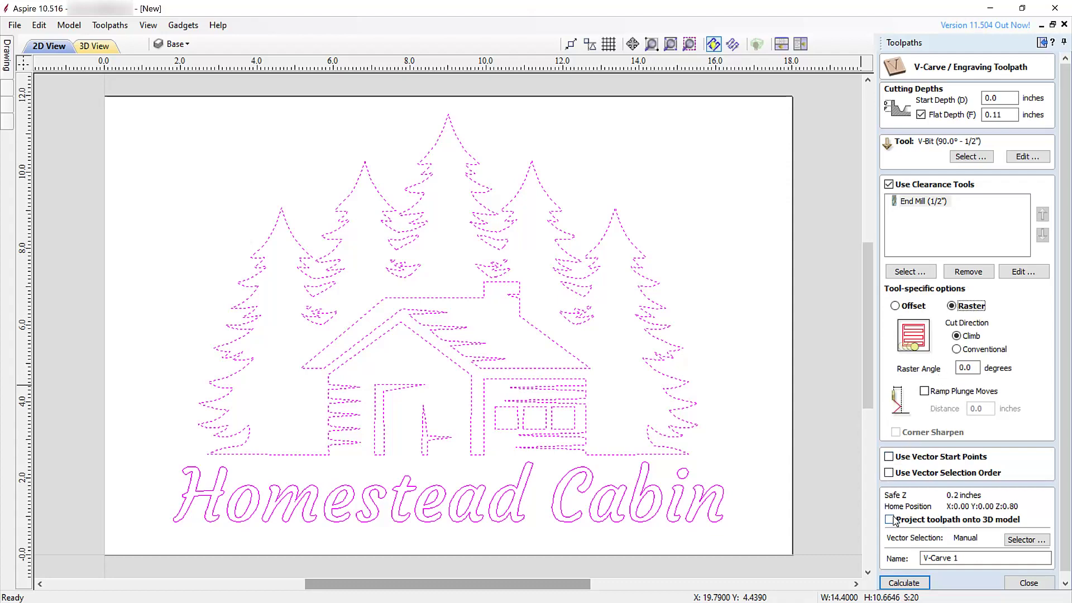
click(902, 583)
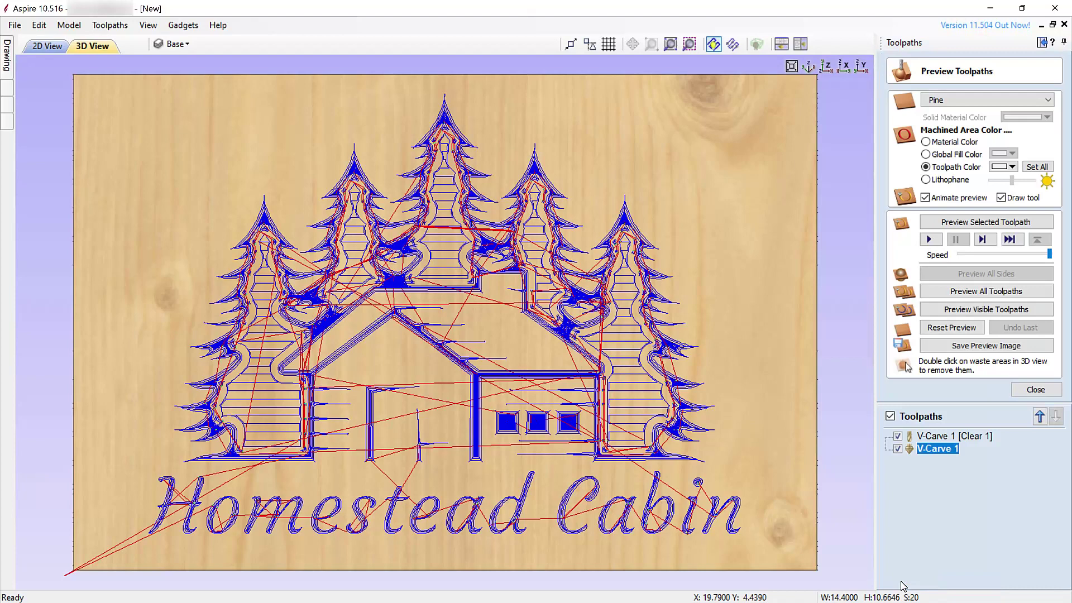
Preview all toolpaths in 3D, tilt to inspect the carved cabin sign, then return to top view
click(959, 291)
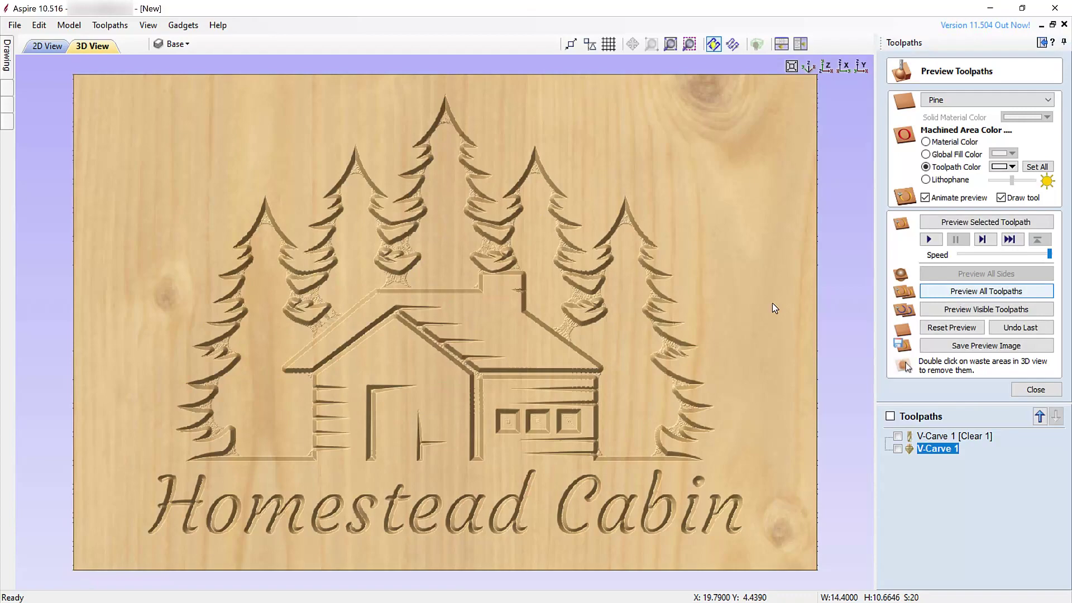
scroll(469, 329, up, 5)
drag(469, 330, 567, 152)
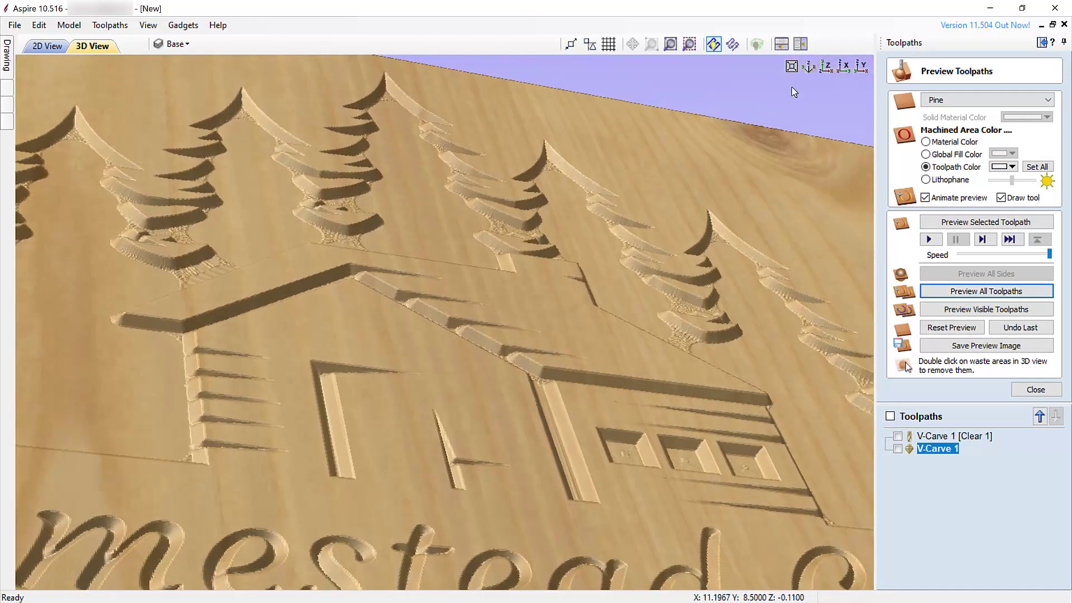
click(826, 66)
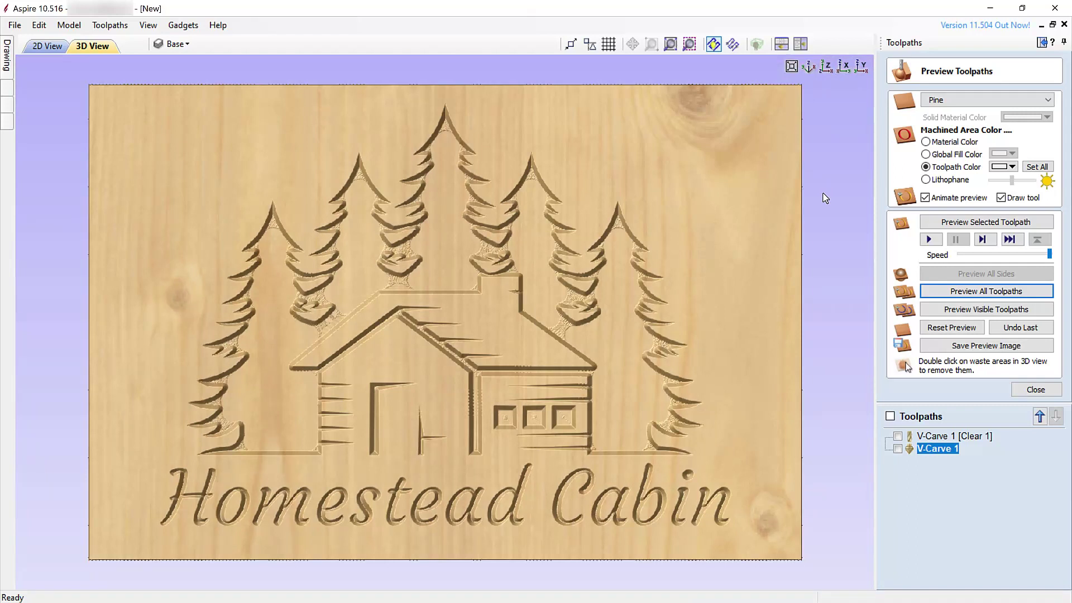
double_click(979, 437)
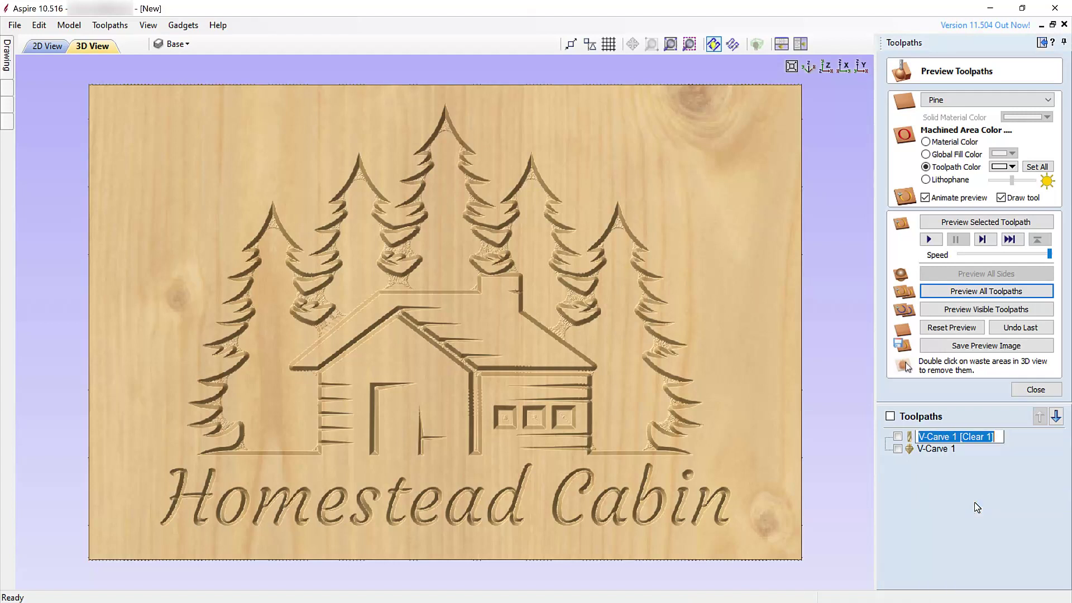
Name the clearance toolpath 'Clear 1/2" EM Base' and rename V-Carve 1 to 'V-Carve 90 Base'
text(Clear 1/2" EM Base)
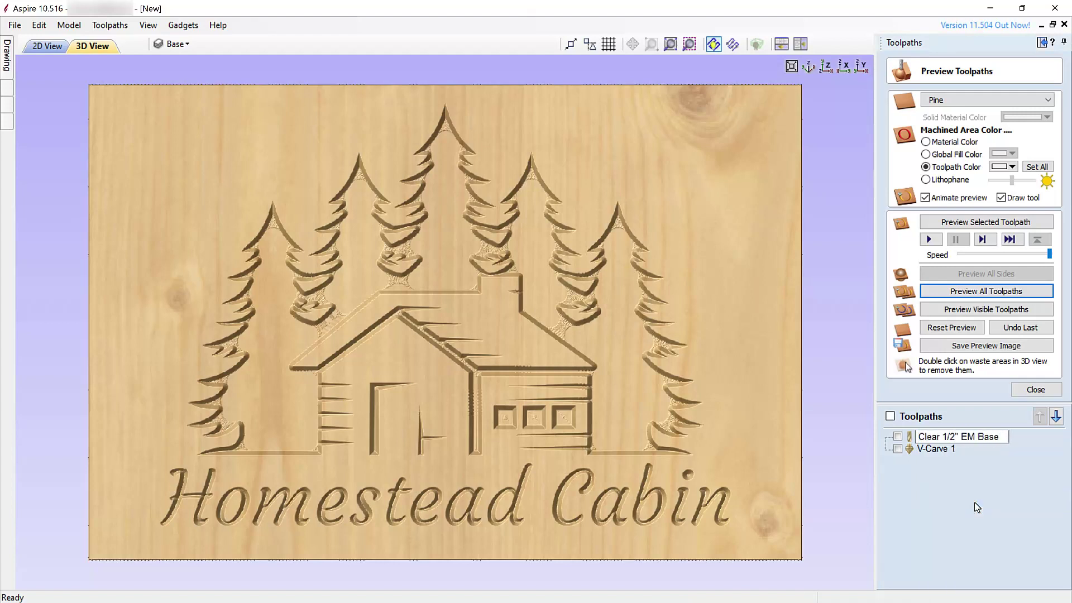
key(Return)
double_click(938, 448)
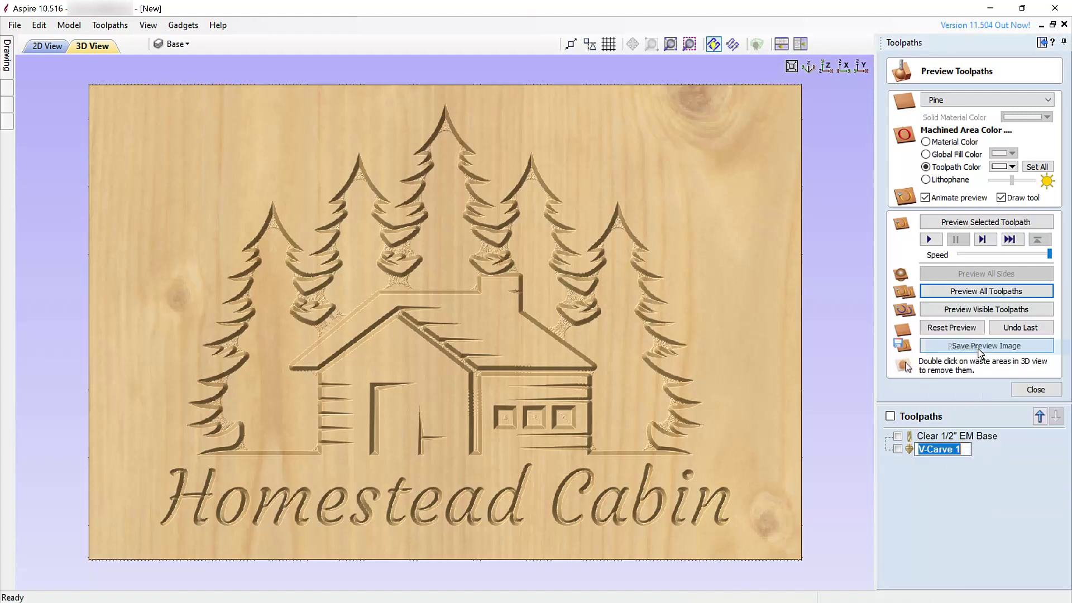
key(BackSpace)
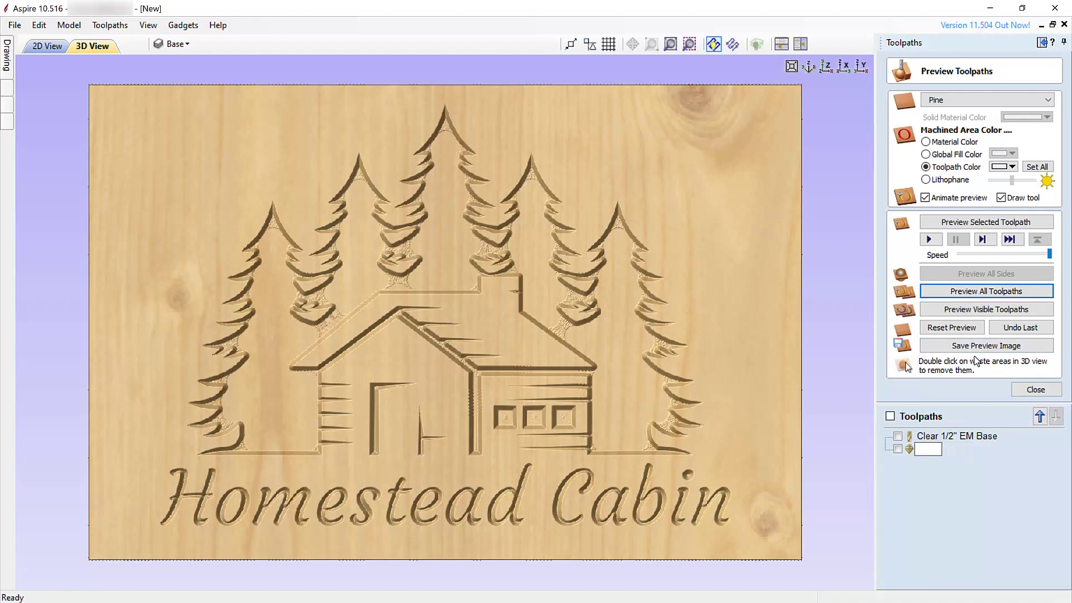
text(V-Carve 90 Base)
key(Return)
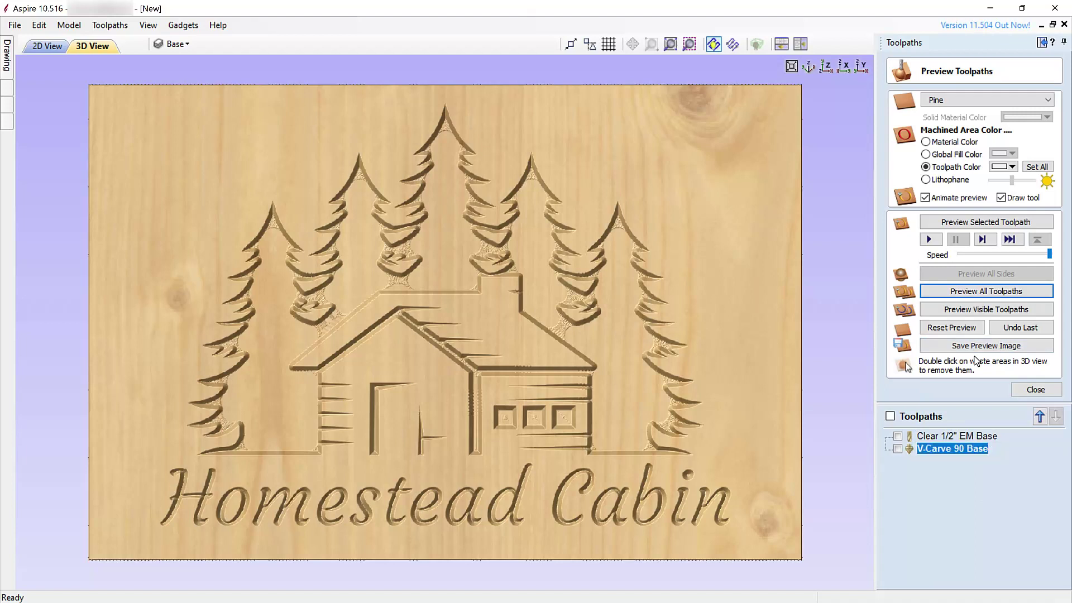
Reset the toolpath preview and return to the 2D drawing view
click(966, 328)
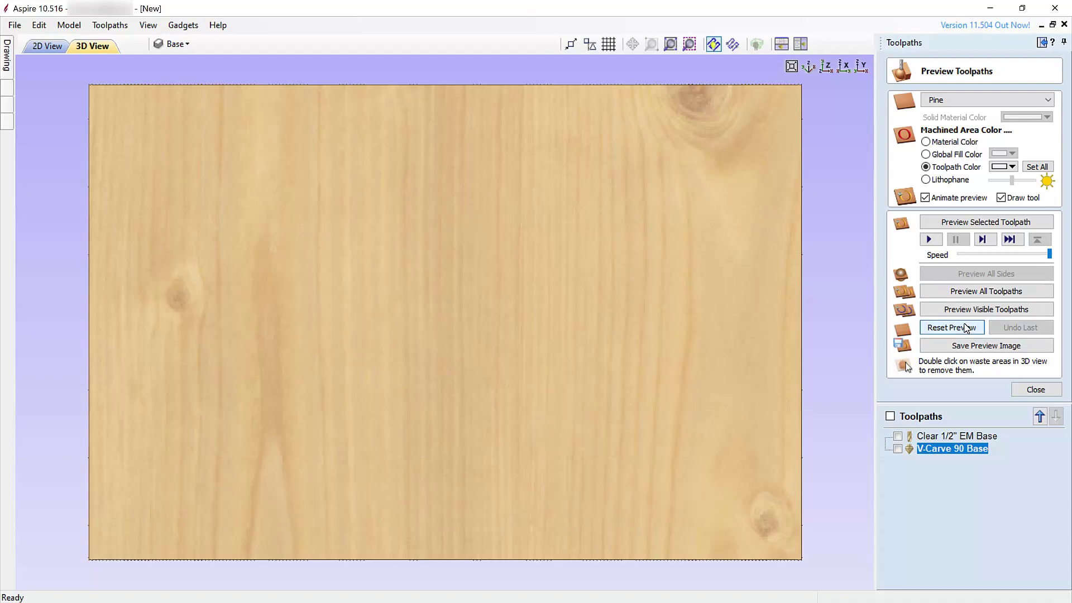
click(1024, 394)
click(58, 47)
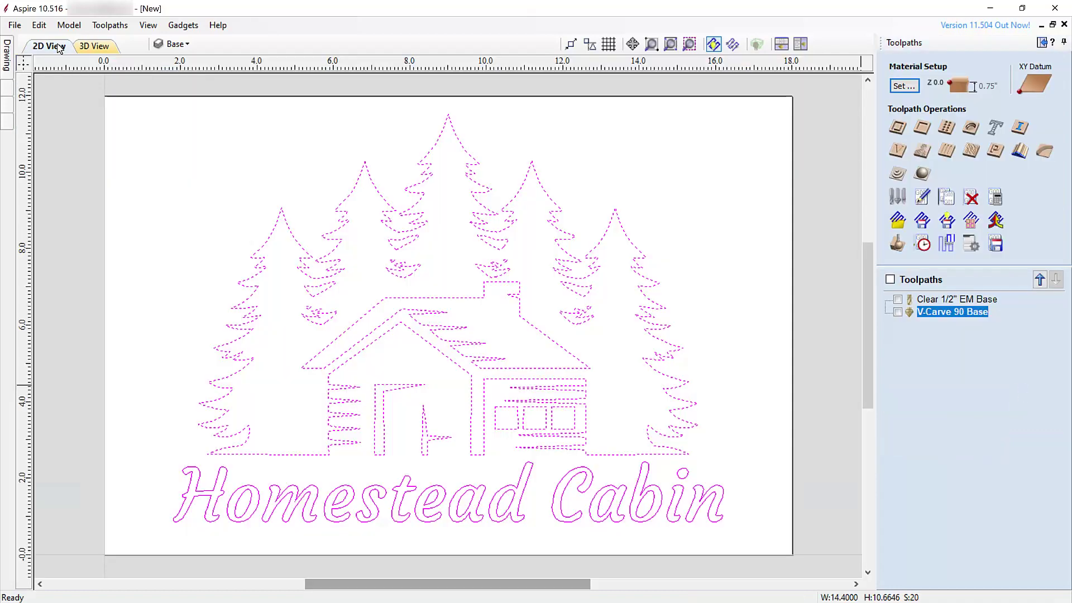
Hide Base, show Inlay, make Inlay active and select all its vectors
click(188, 45)
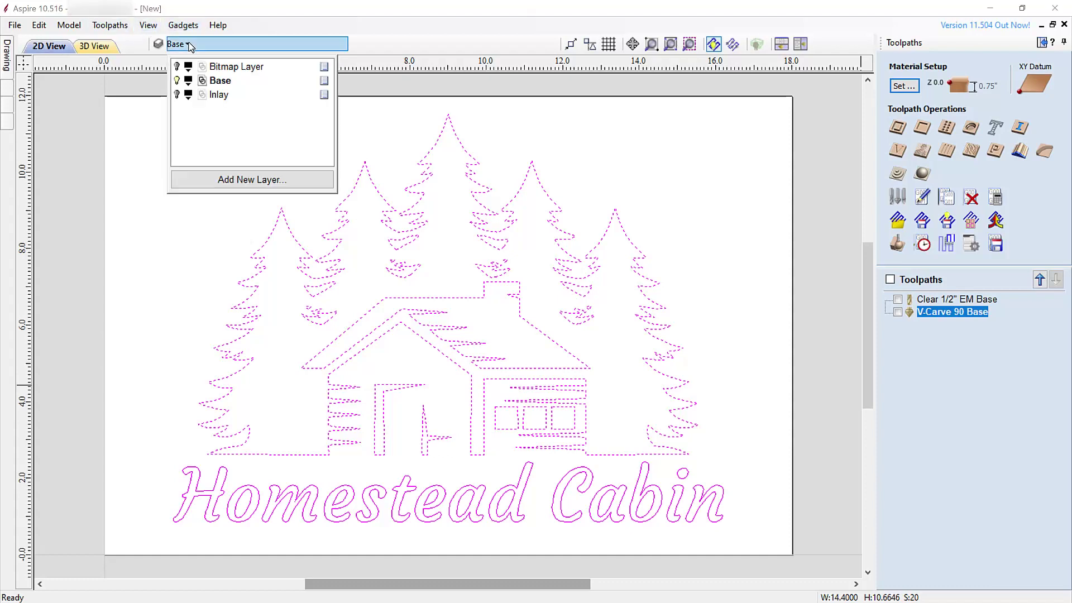
click(177, 81)
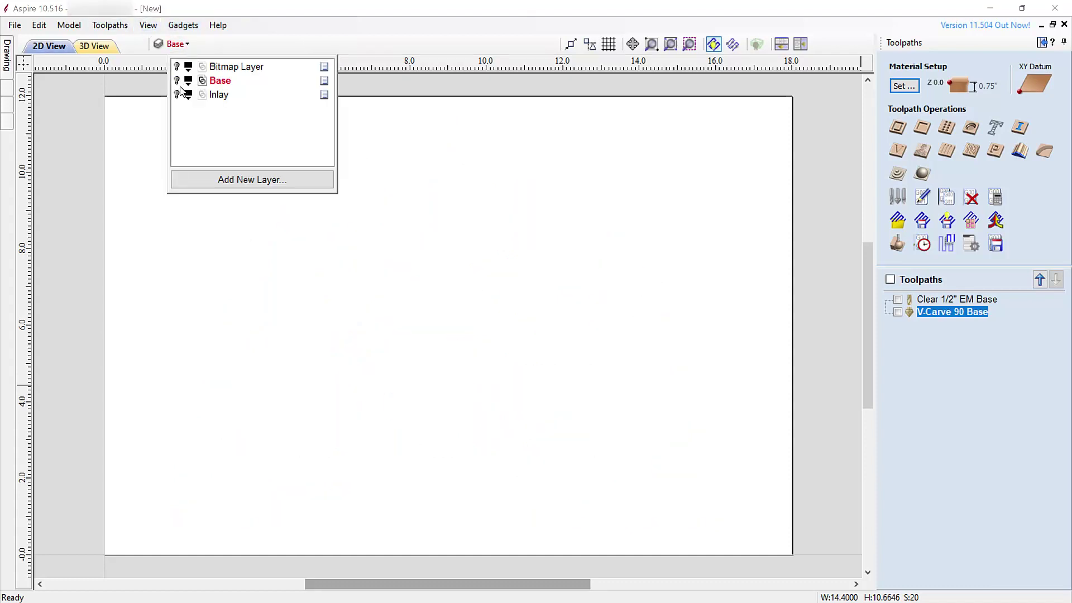
click(177, 94)
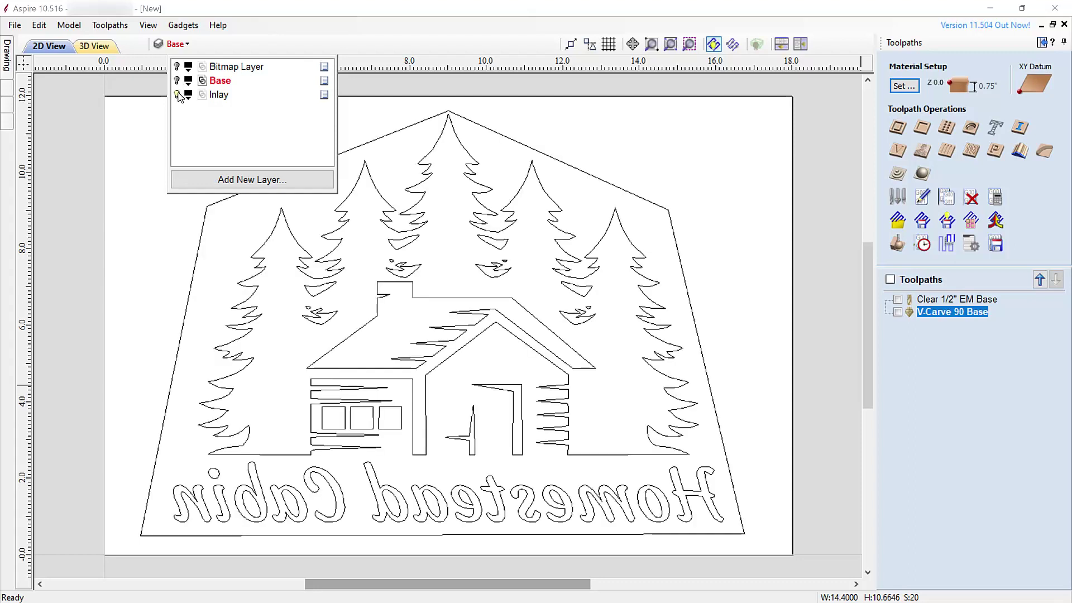
click(220, 95)
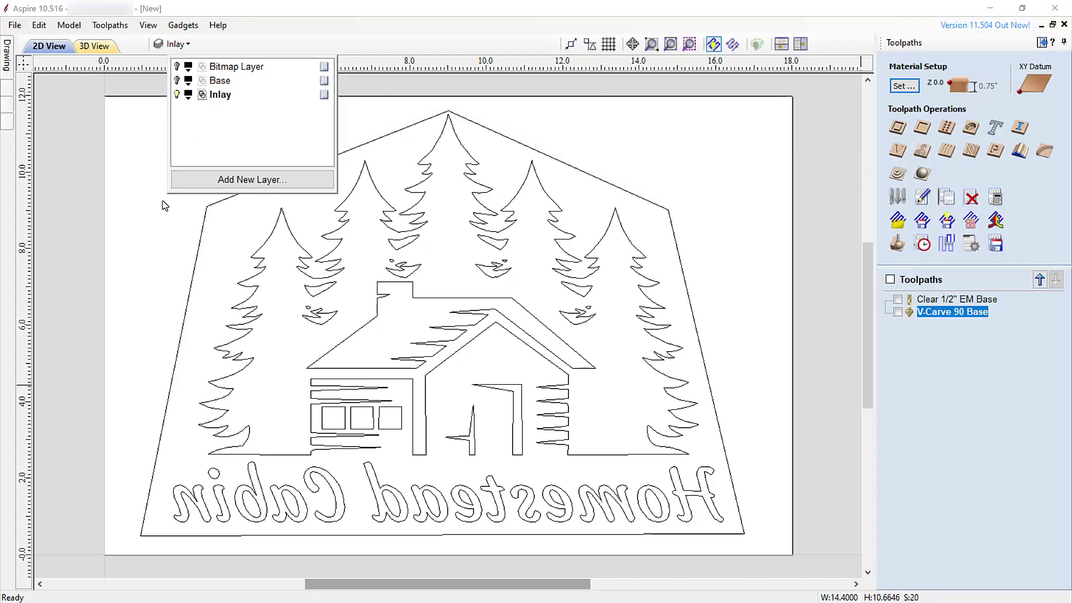
key(ctrl+a)
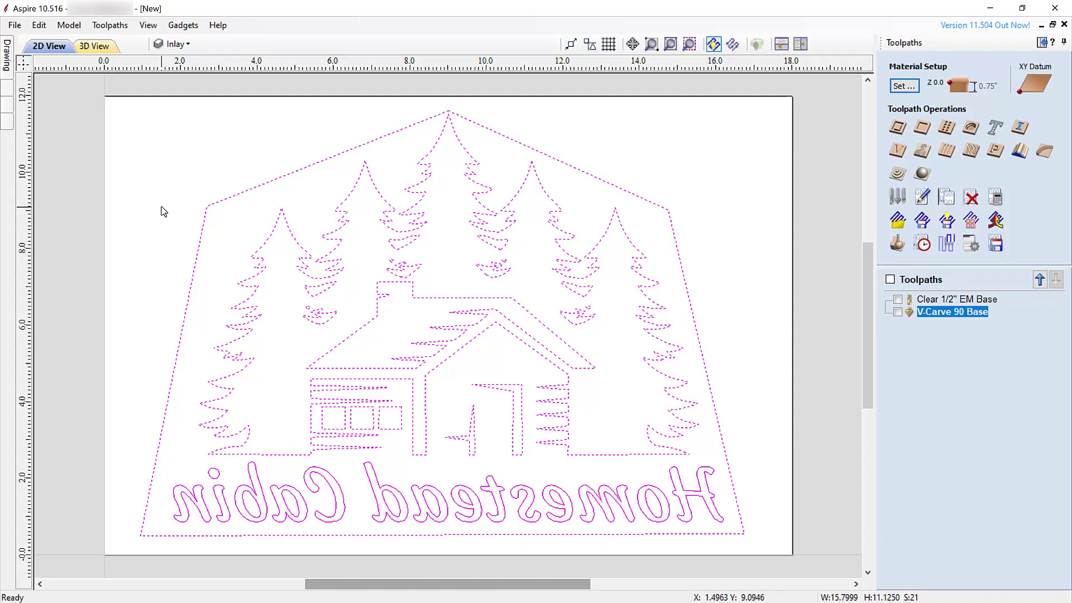
Create a V-carve toolpath with 0.09 inch start depth and 0.02 inch flat depth
click(897, 151)
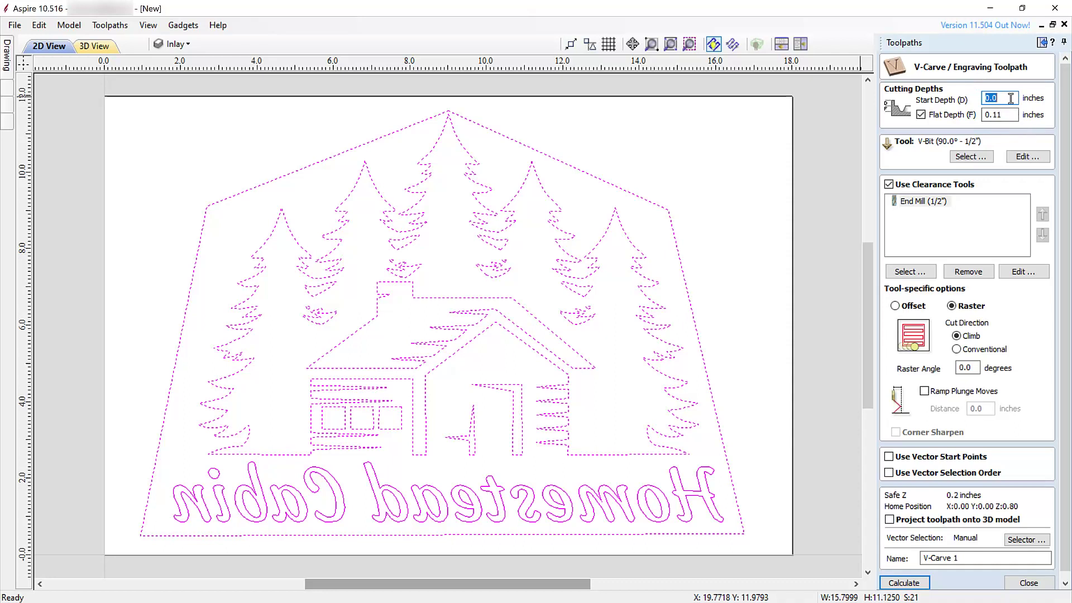
text(0.09)
key(Tab)
key(Tab)
text(0.02)
Verify the 90° V-bit and 1/2" end mill clearance tool, then calculate the toolpath
click(971, 159)
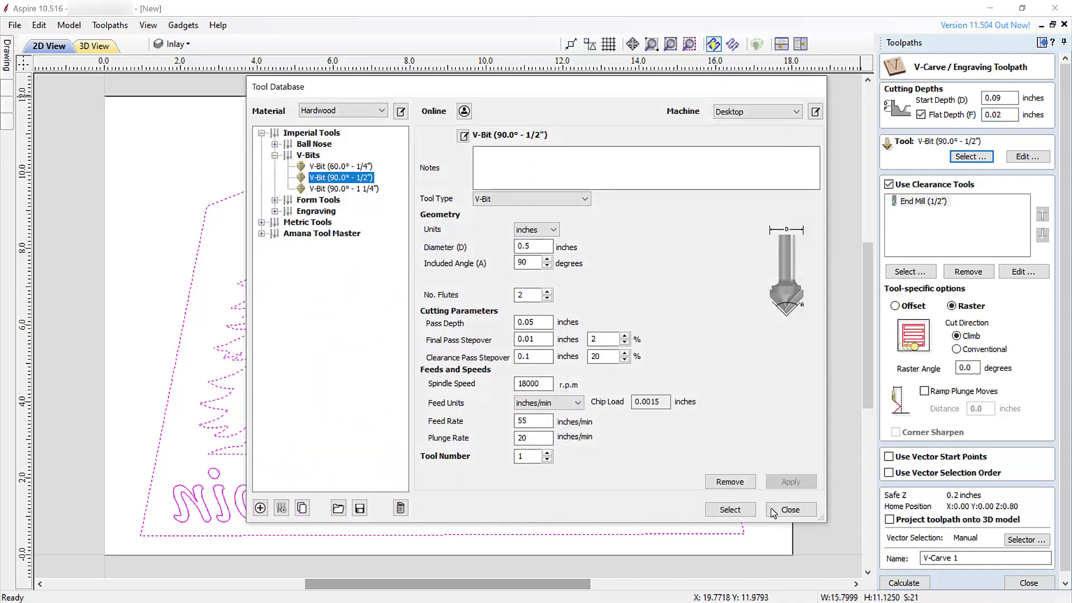
click(789, 510)
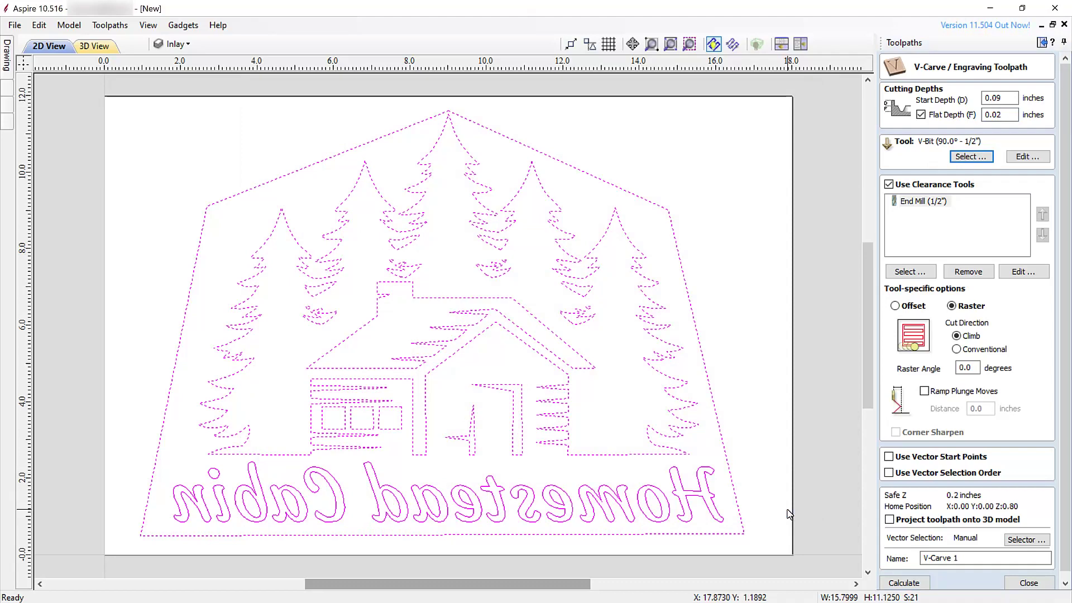
double_click(920, 203)
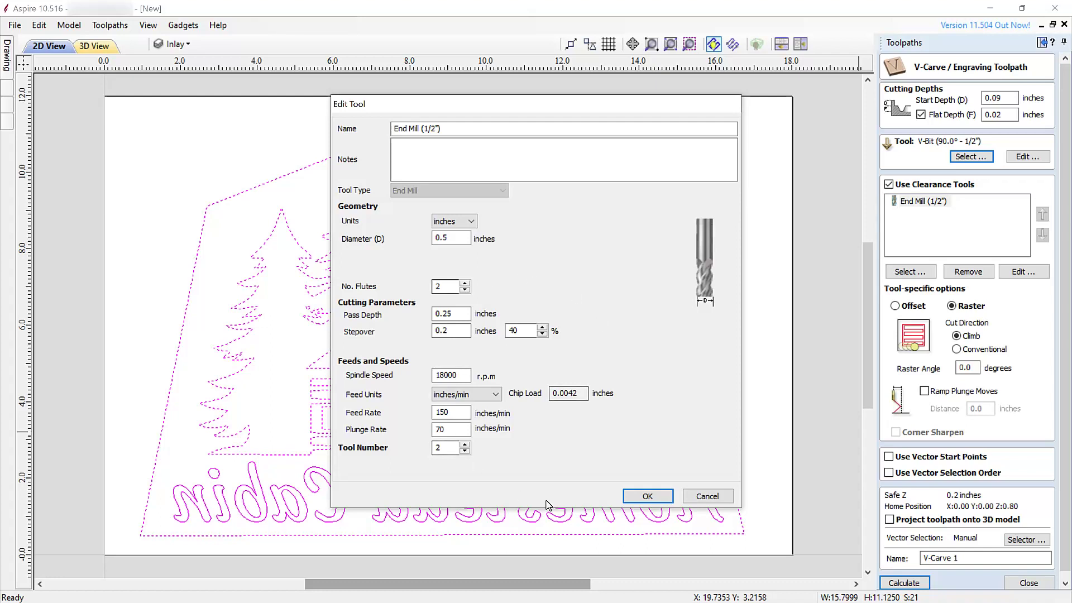
click(647, 496)
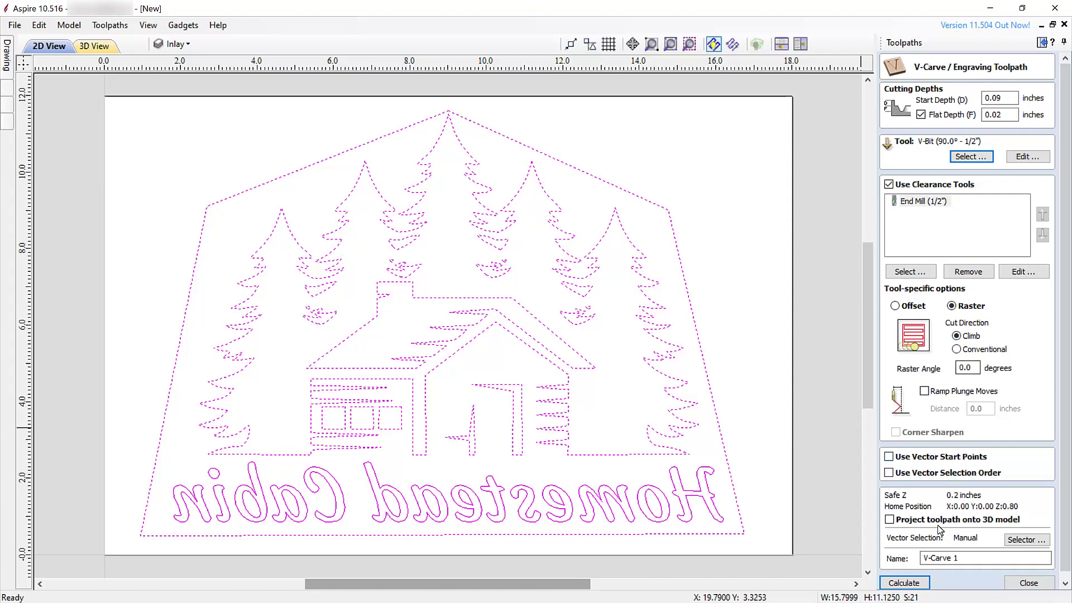
scroll(940, 530, down, 1)
click(922, 579)
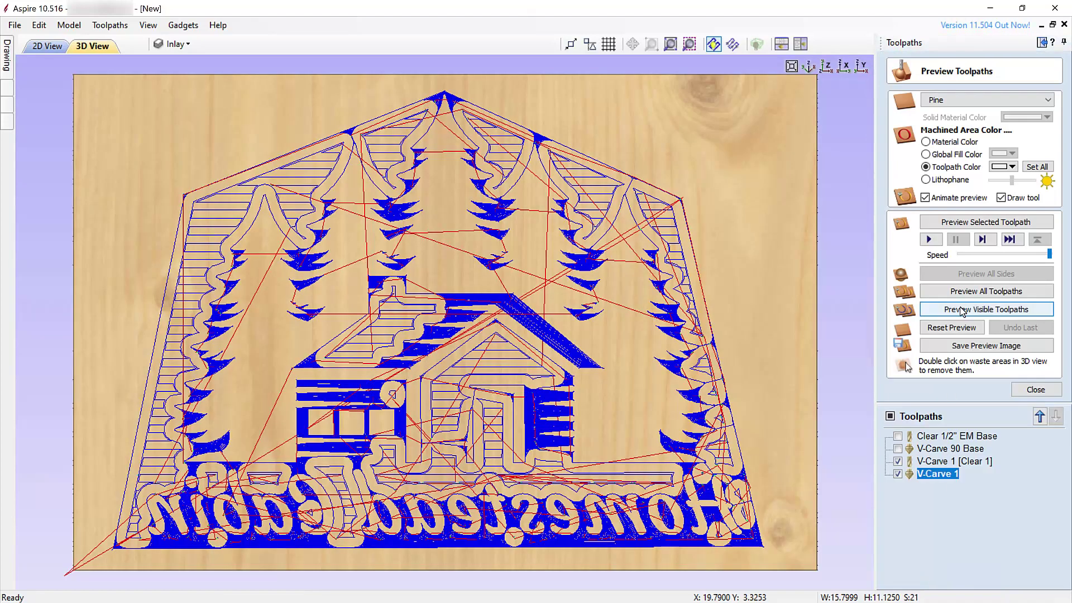
Preview the Inlay toolpaths in 3D, inspecting the mirrored cabin carving from top view
click(961, 309)
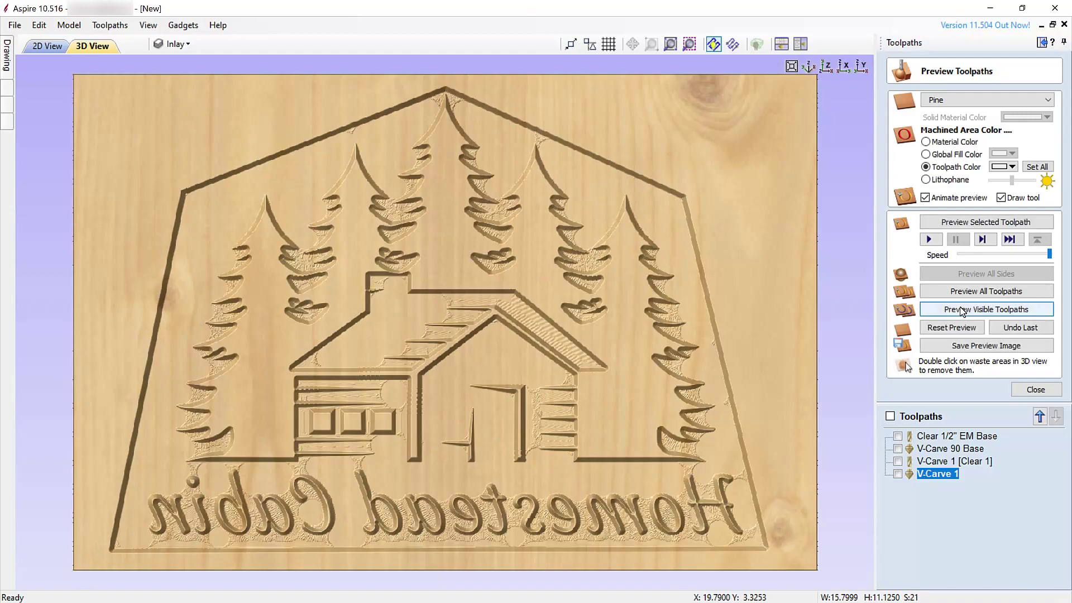
drag(491, 458, 593, 288)
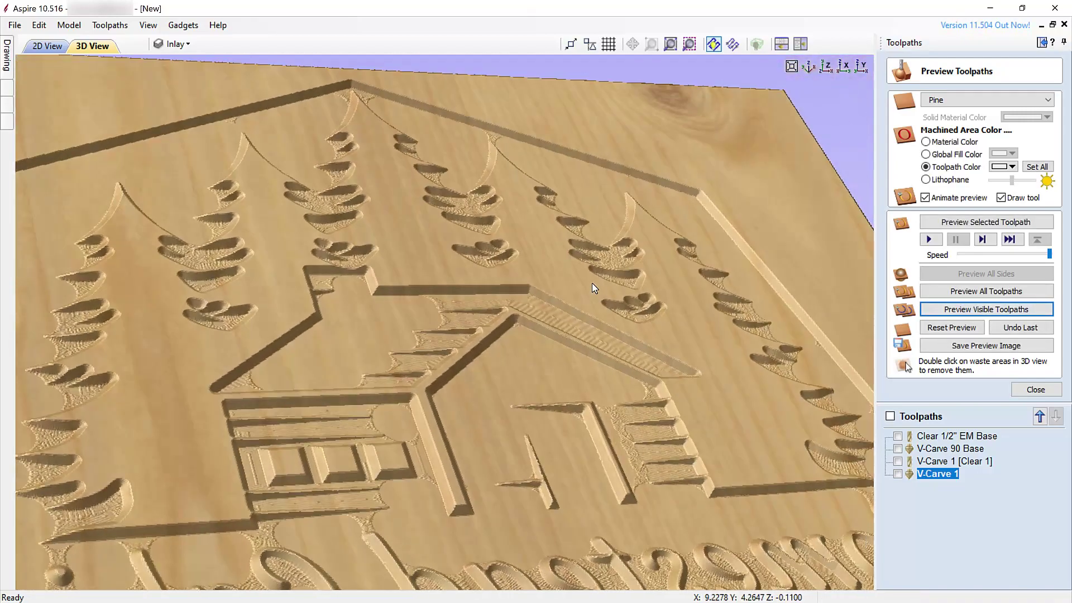
scroll(580, 289, down, 5)
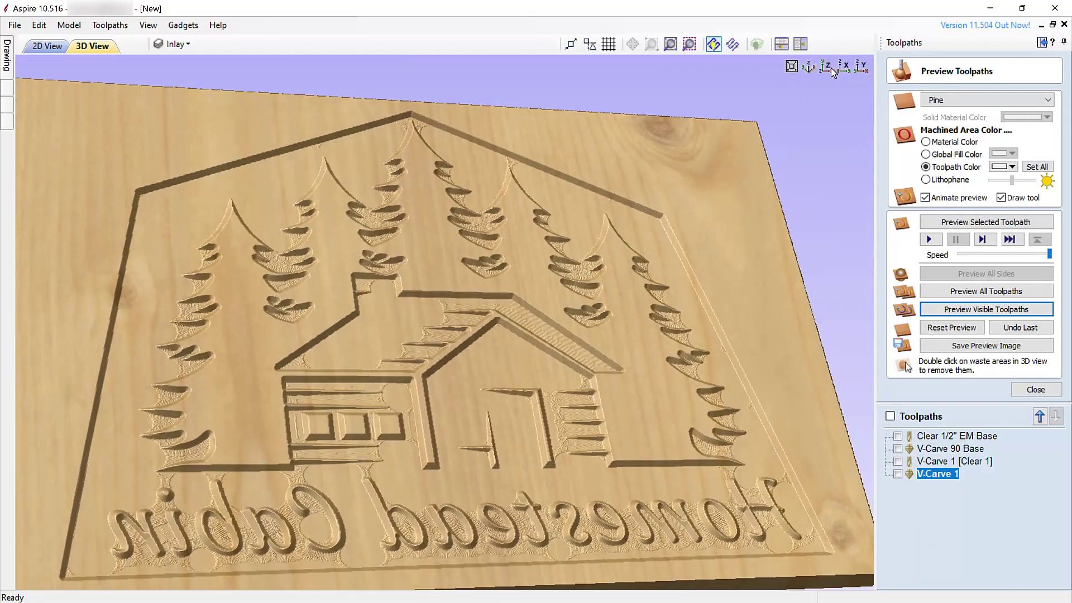
click(826, 66)
click(954, 461)
right_click(955, 461)
Rename the clearance toolpath to 'Clear 1/2" EM Inlay'
click(967, 361)
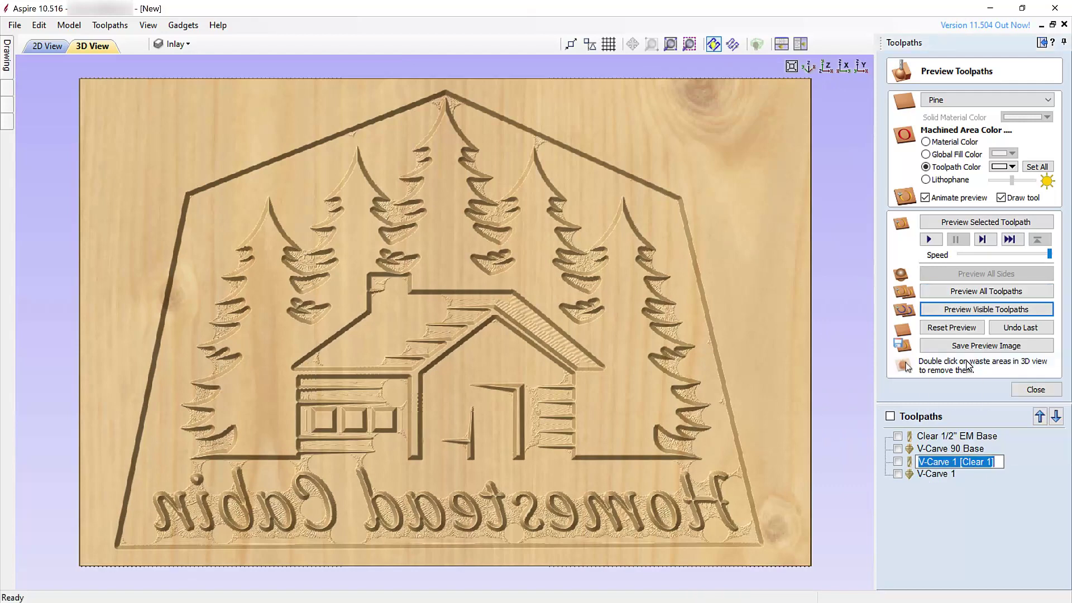
text(Clear 1/2" )
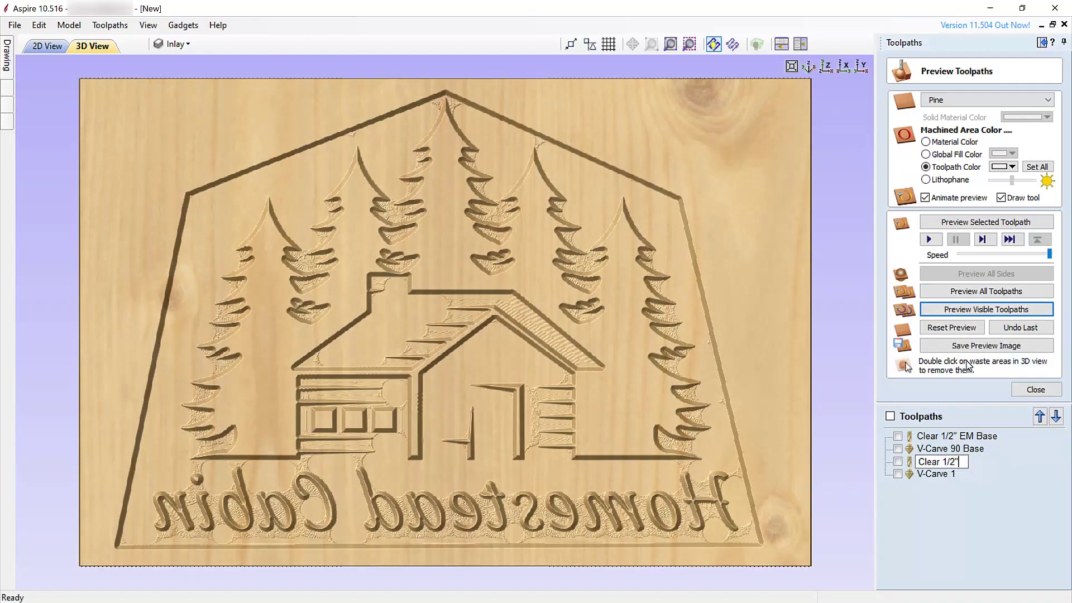
text(EM Inlay)
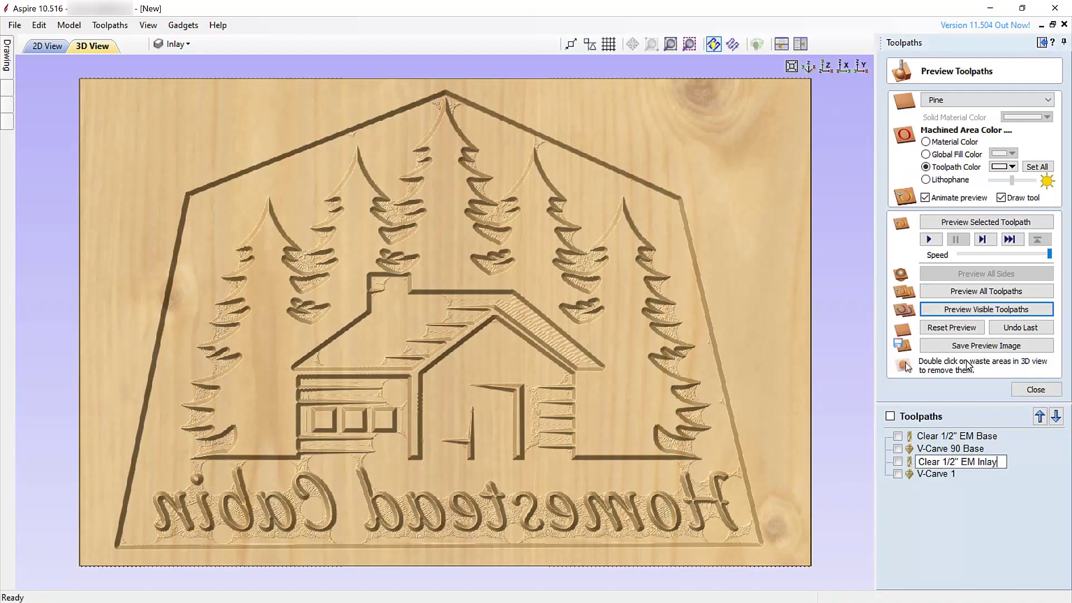
click(935, 473)
Rename V-Carve 1 to 'V-carve 90 Inlay' and close the toolpath preview
right_click(935, 474)
click(983, 377)
text(V-c)
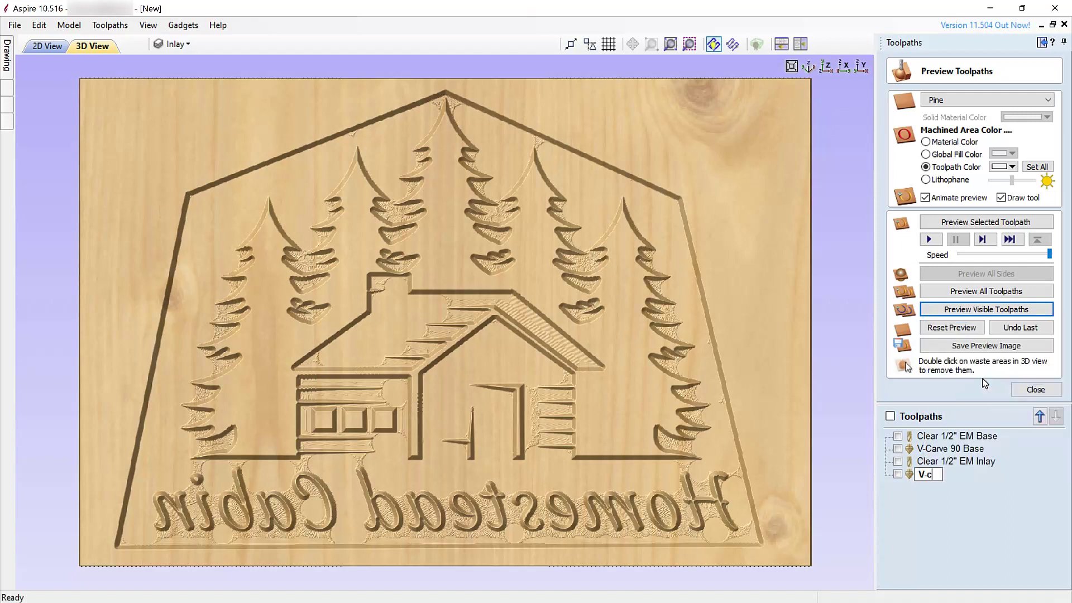
text(arve 90 Inlay)
key(Return)
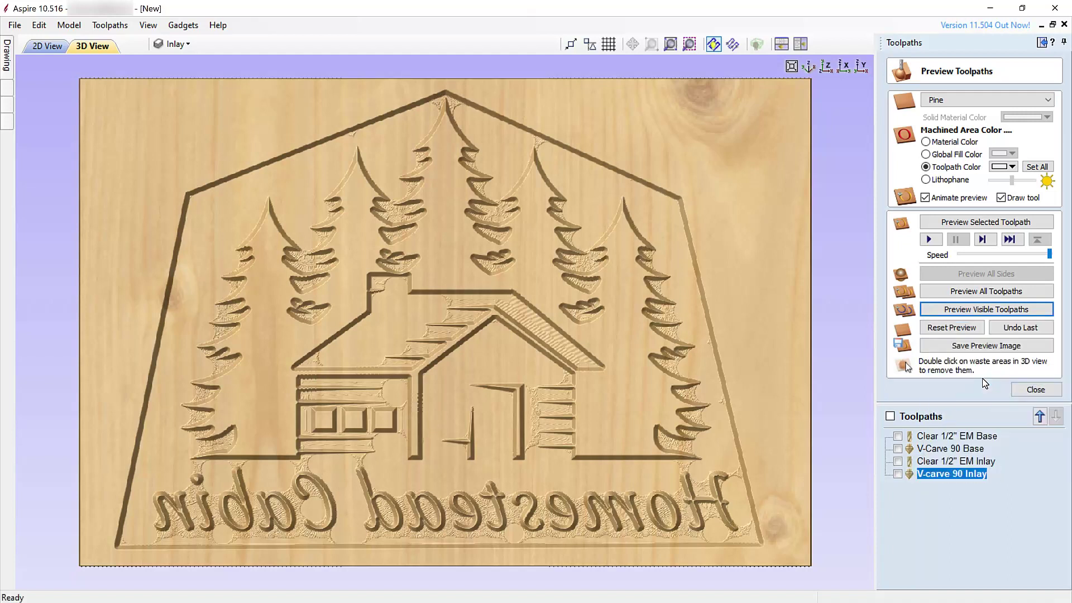
click(1030, 391)
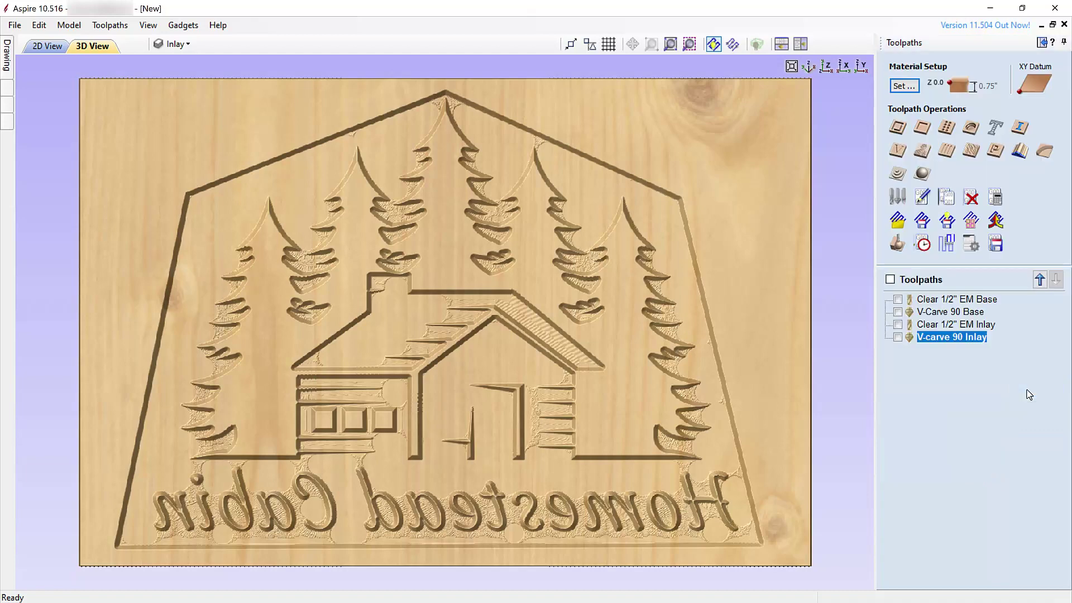